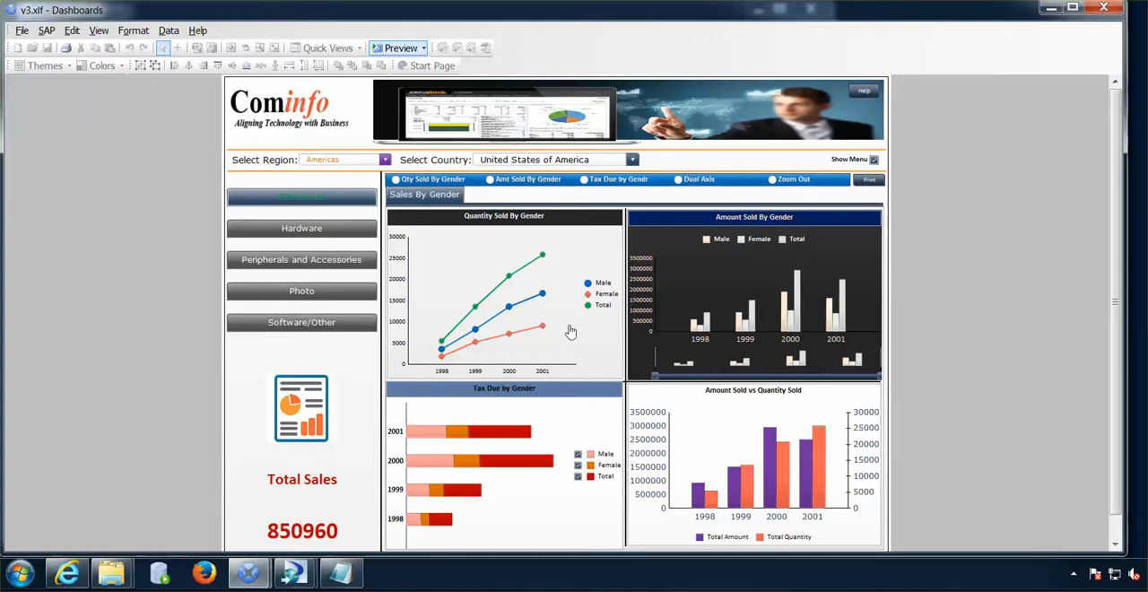
- In the preview, view Qty Sold By Gender for Photo and Hardware, and narrow the Amt Sold By Gender chart to 2000–2001
left_click(396, 180)
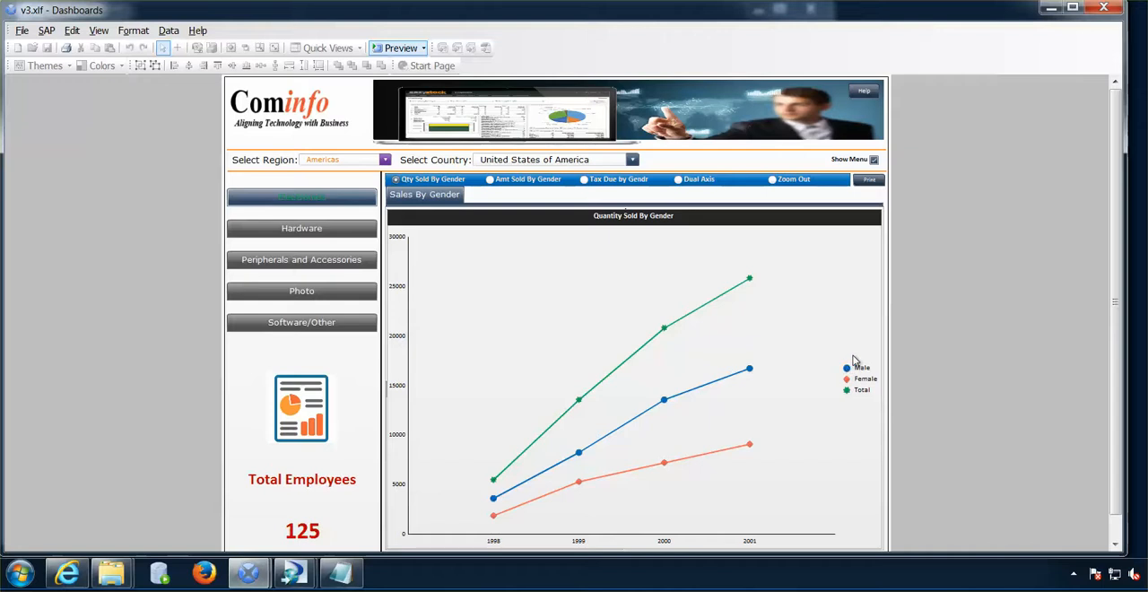
left_click(320, 293)
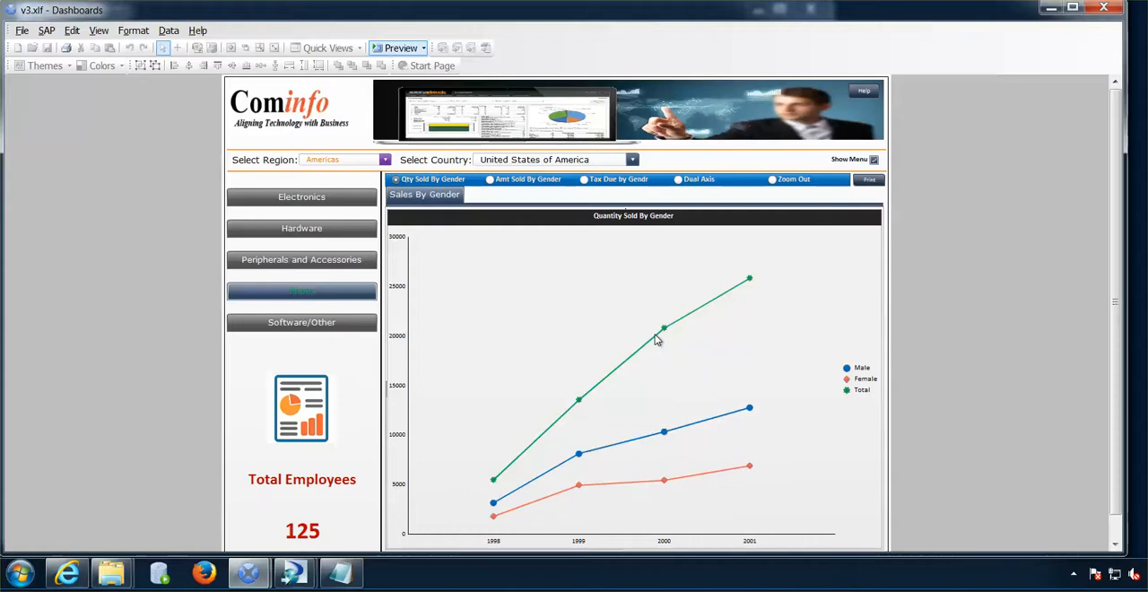
left_click(317, 235)
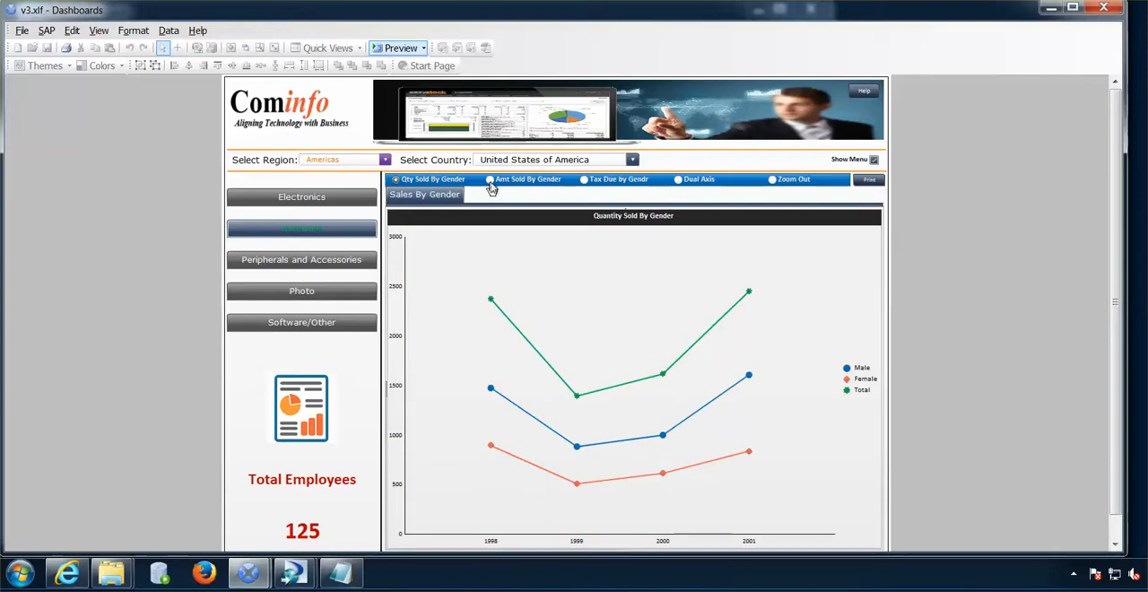
left_click(489, 181)
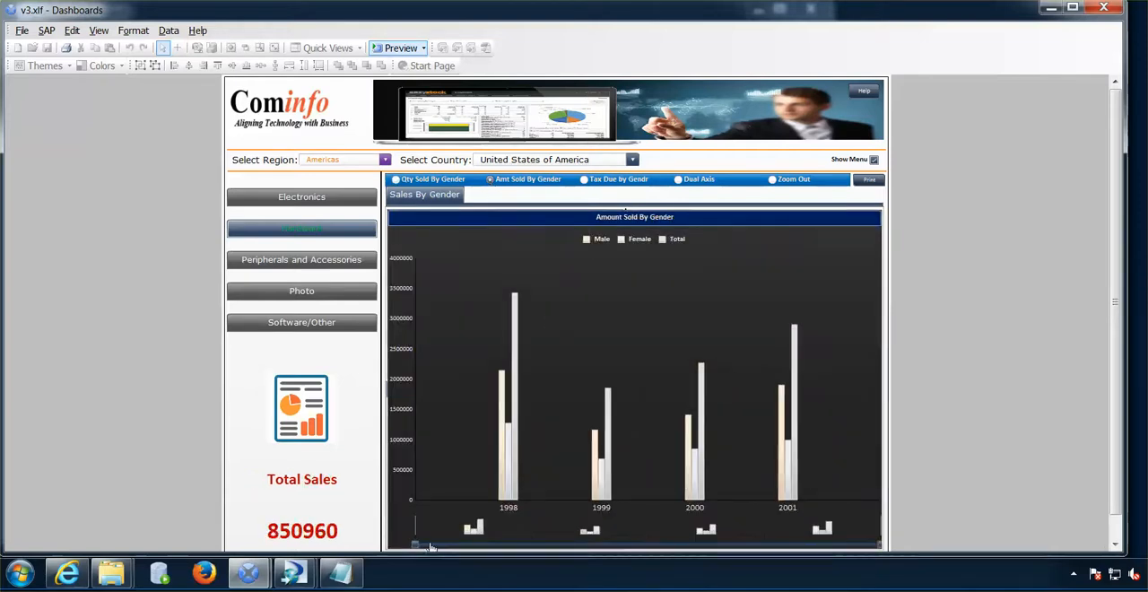
left_click_drag(431, 547, 651, 545)
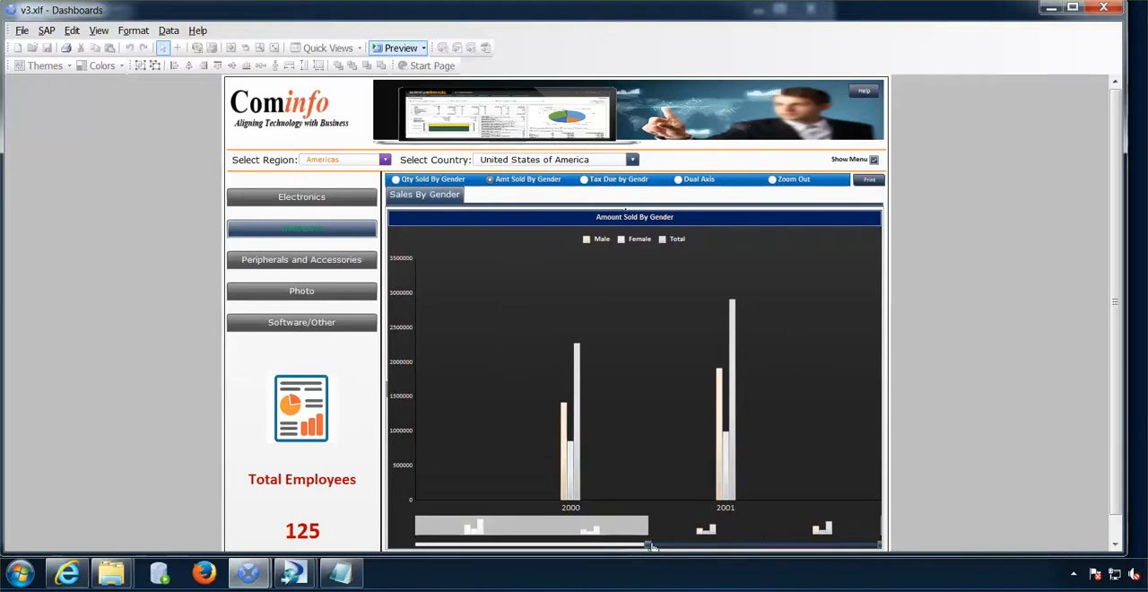
- View the enlarged Tax Due by Gendr and Dual Axis charts, zoom out to all four charts, and leave the preview
left_click(586, 183)
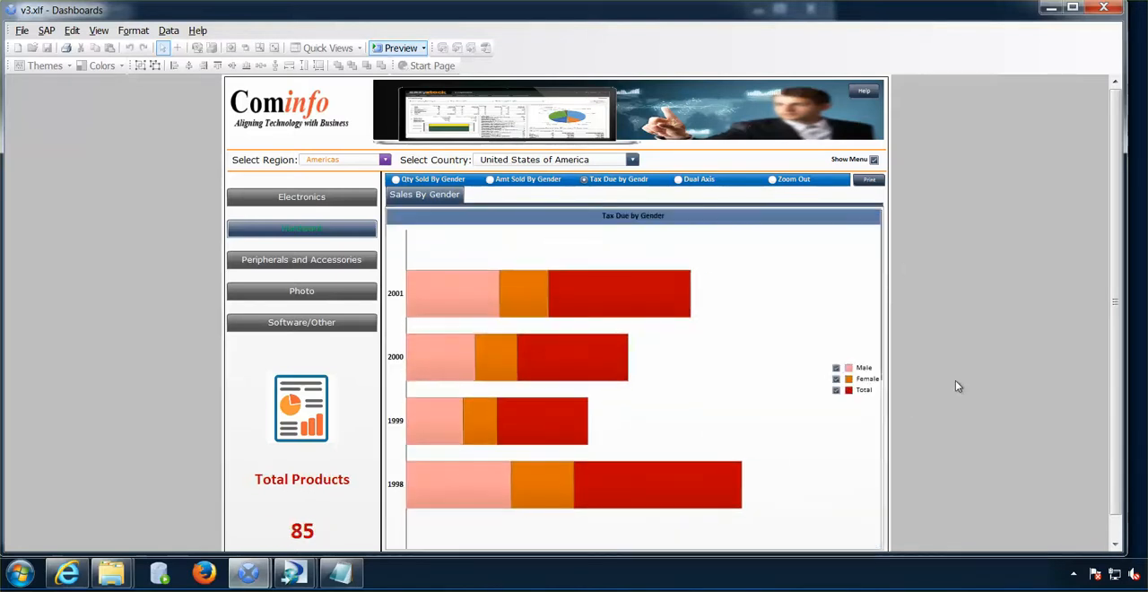
left_click_drag(1116, 393, 1118, 485)
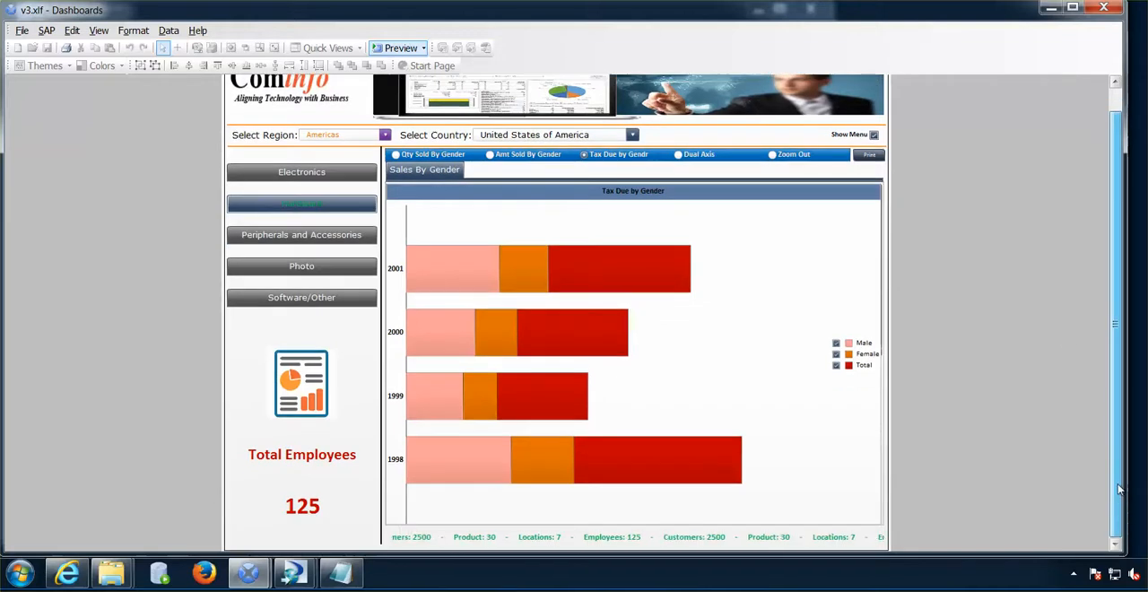
left_click(678, 156)
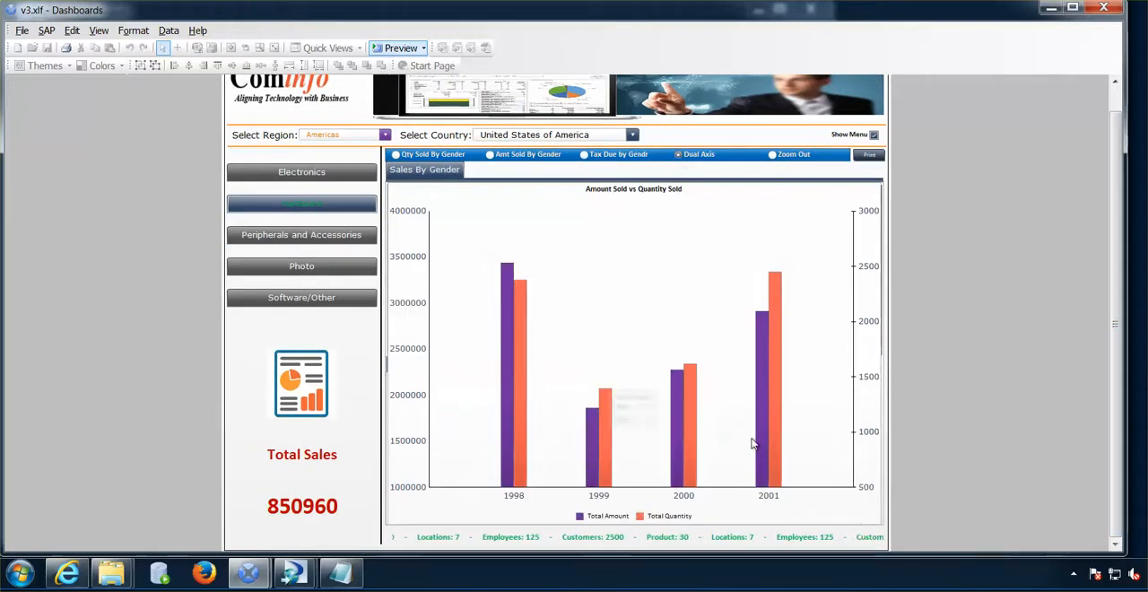
left_click(774, 158)
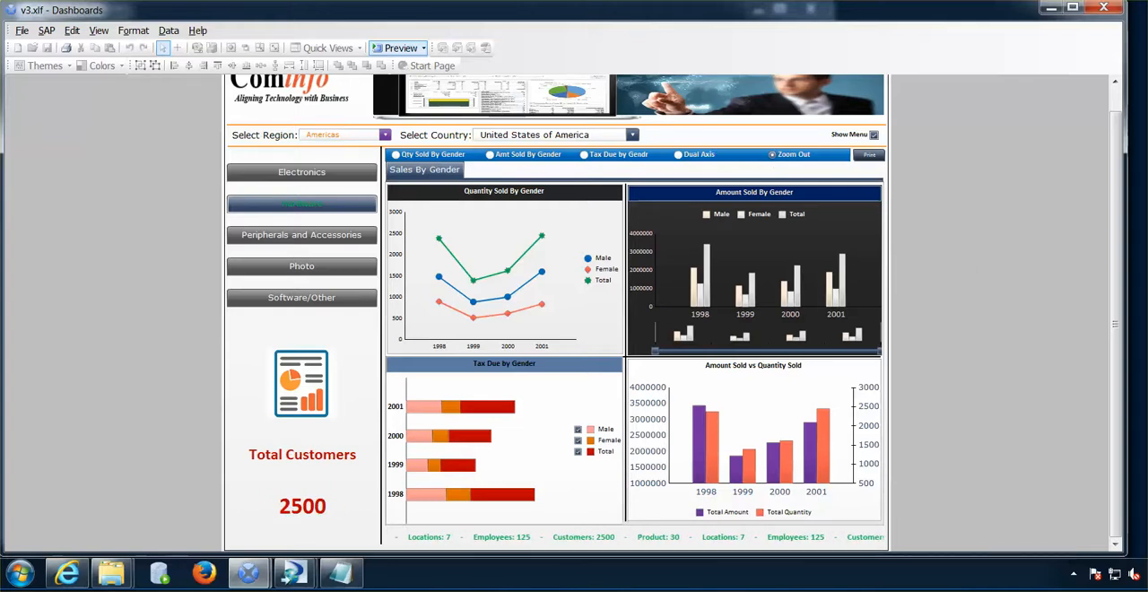
left_click(401, 49)
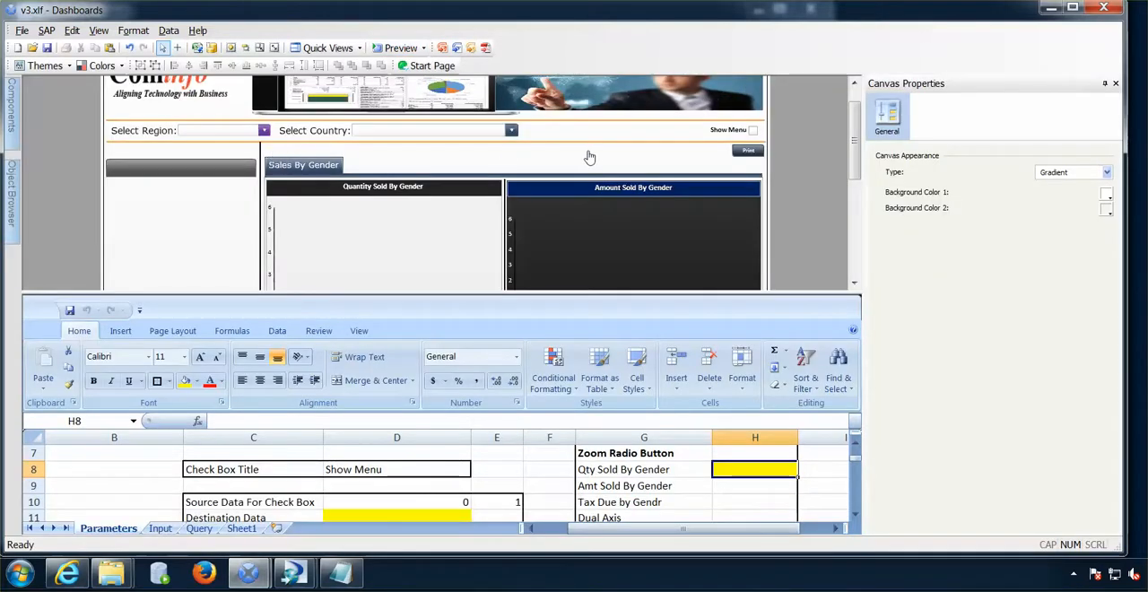
- Add a Radio Button selector just above the Sales By Gender heading and set its orientation to Horizontal
mouse_move(13, 128)
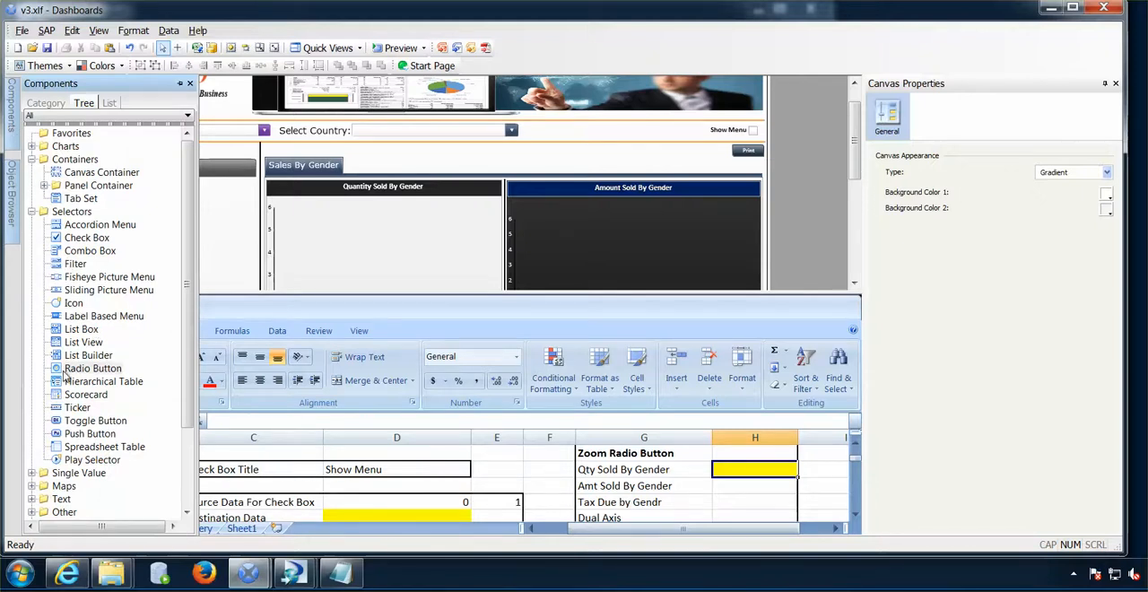
left_click_drag(64, 373, 265, 147)
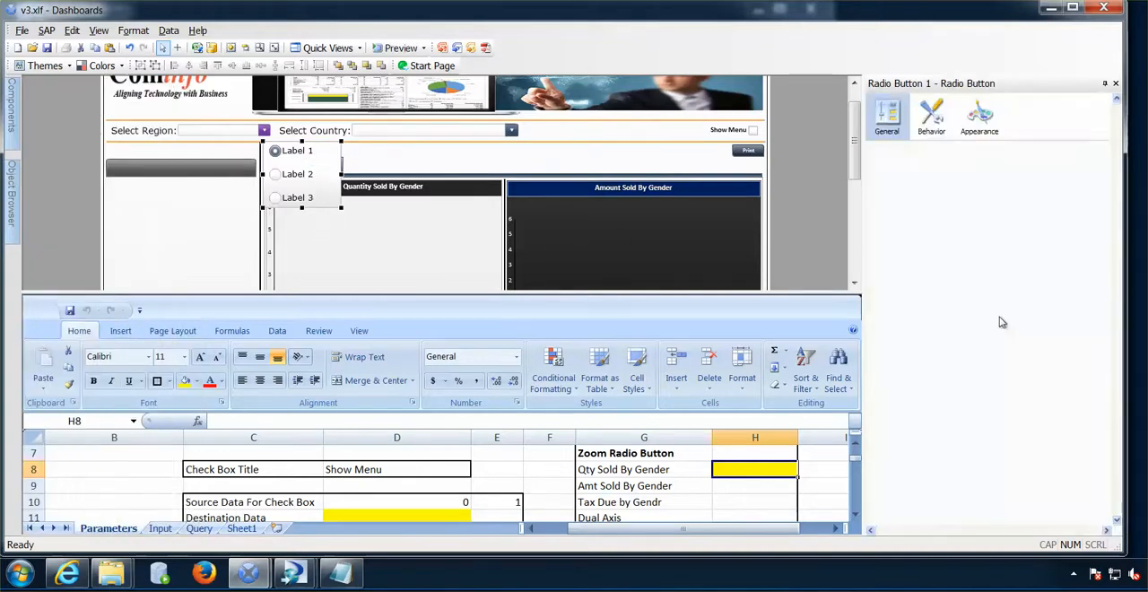
scroll(1037, 479, "down", 2)
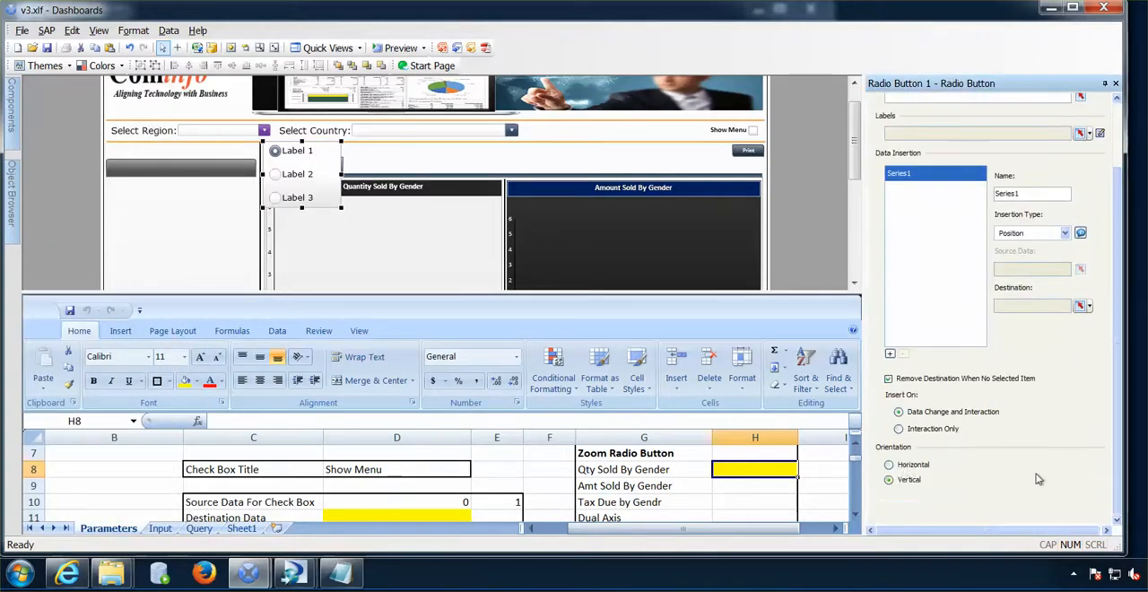
left_click(888, 465)
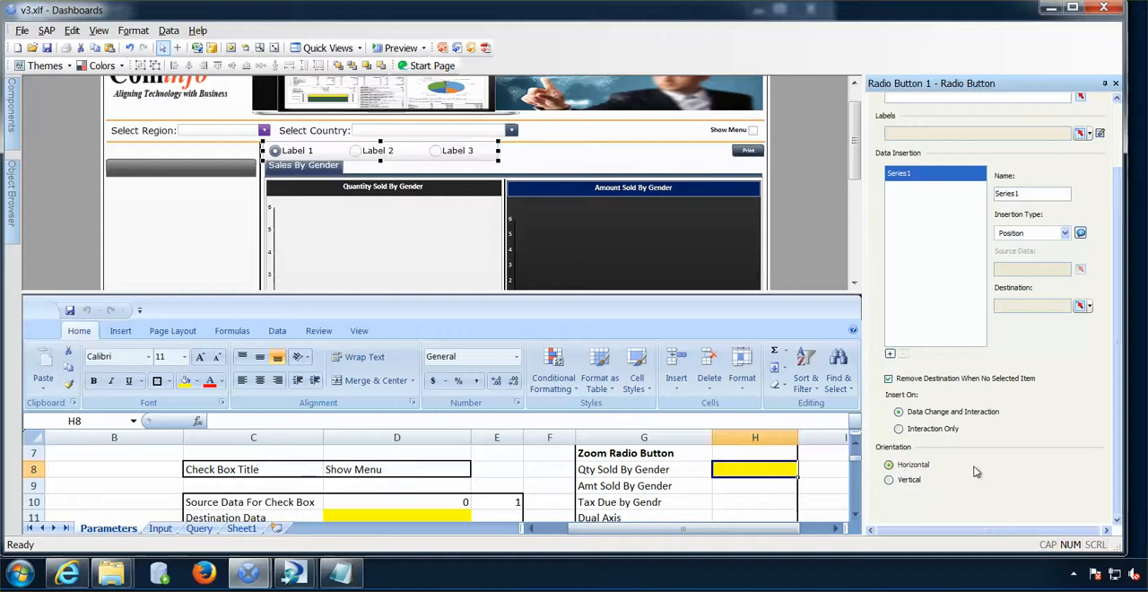
- Bind the radio button labels to Parameters!$G$8:$G$12 and widen the component up to the Print button
scroll(1117, 362, "up", 3)
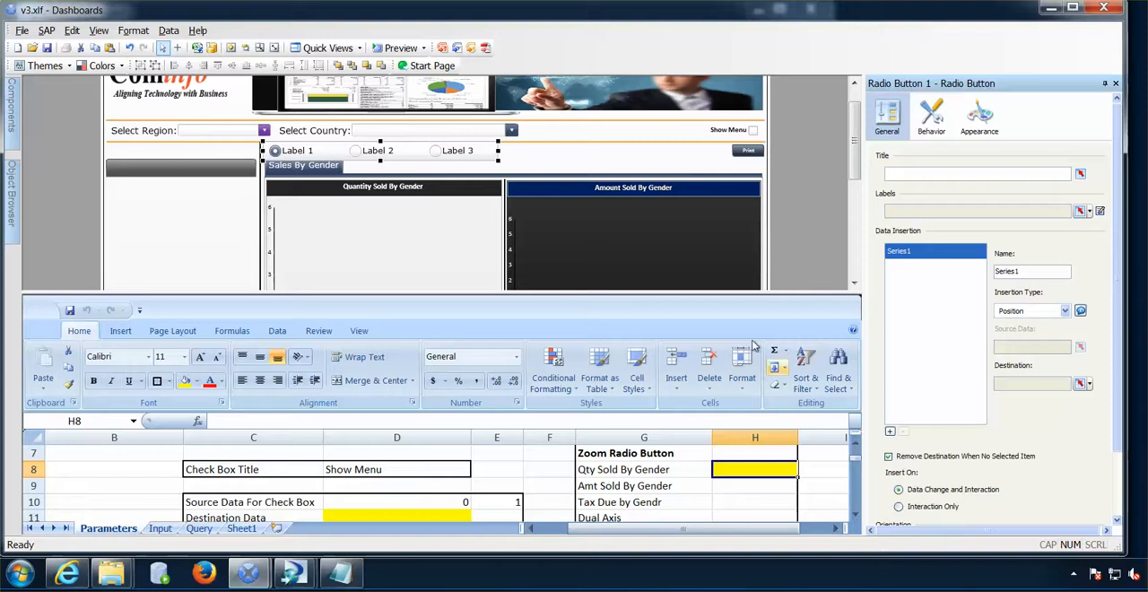
left_click_drag(757, 292, 758, 221)
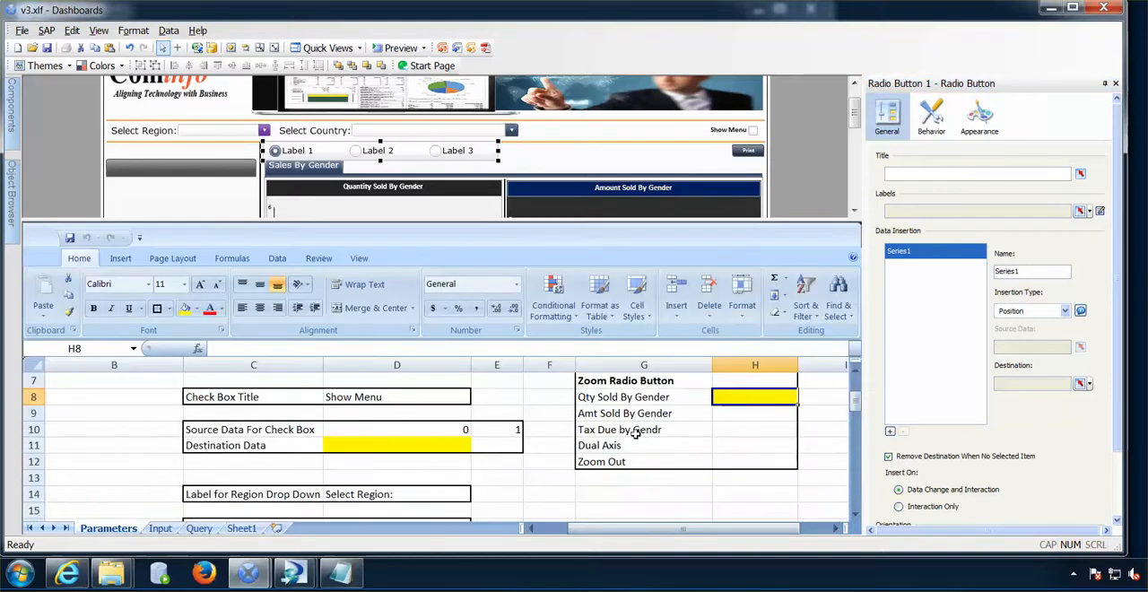
left_click_drag(630, 402, 630, 459)
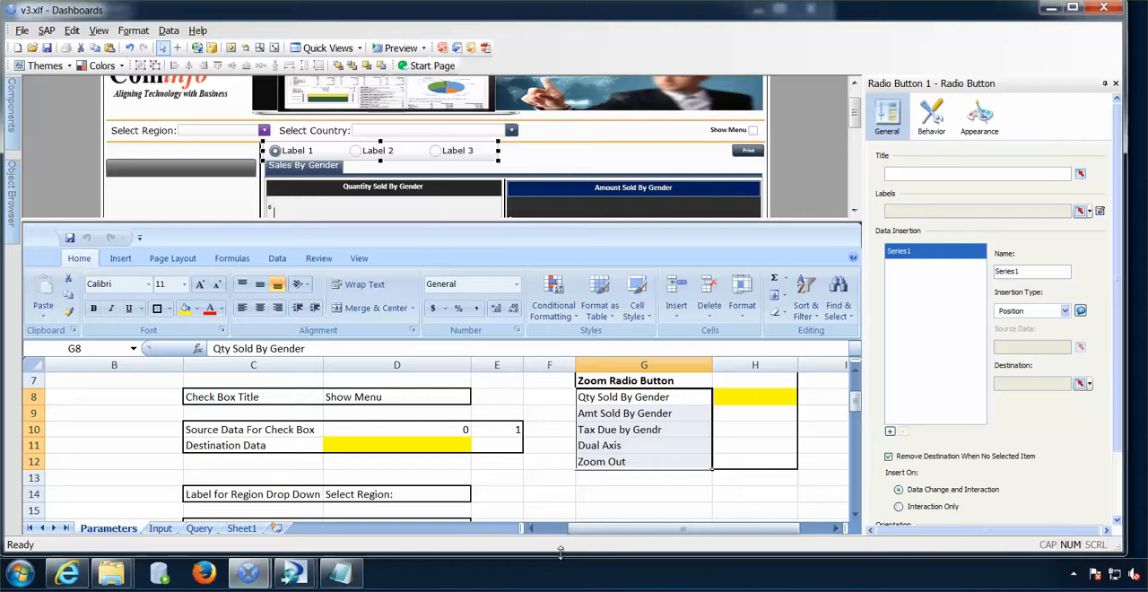
left_click(1080, 213)
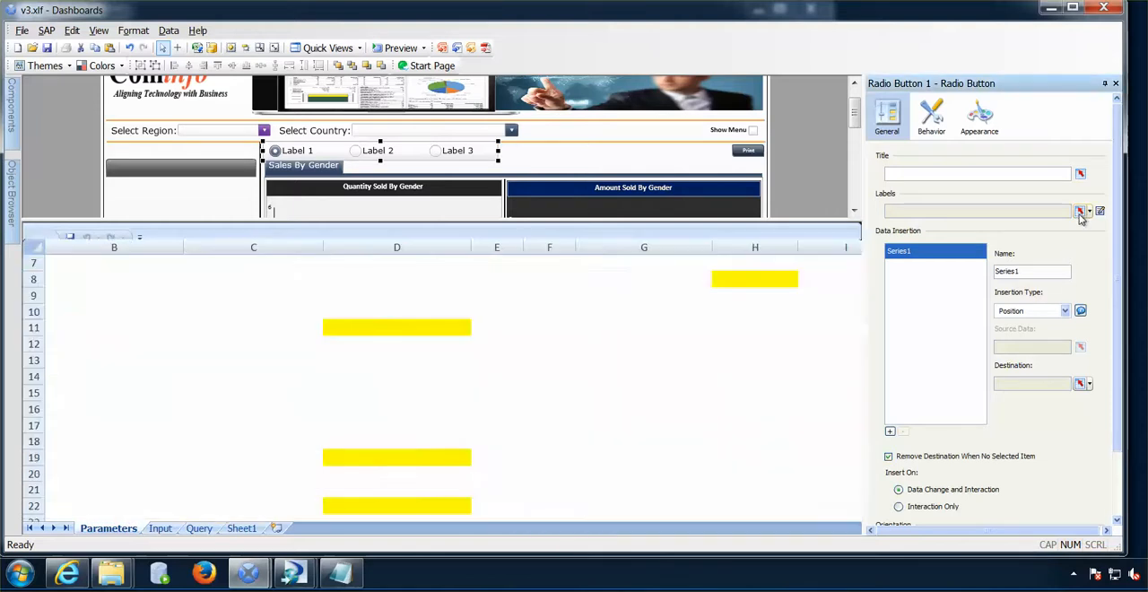
left_click_drag(649, 398, 641, 456)
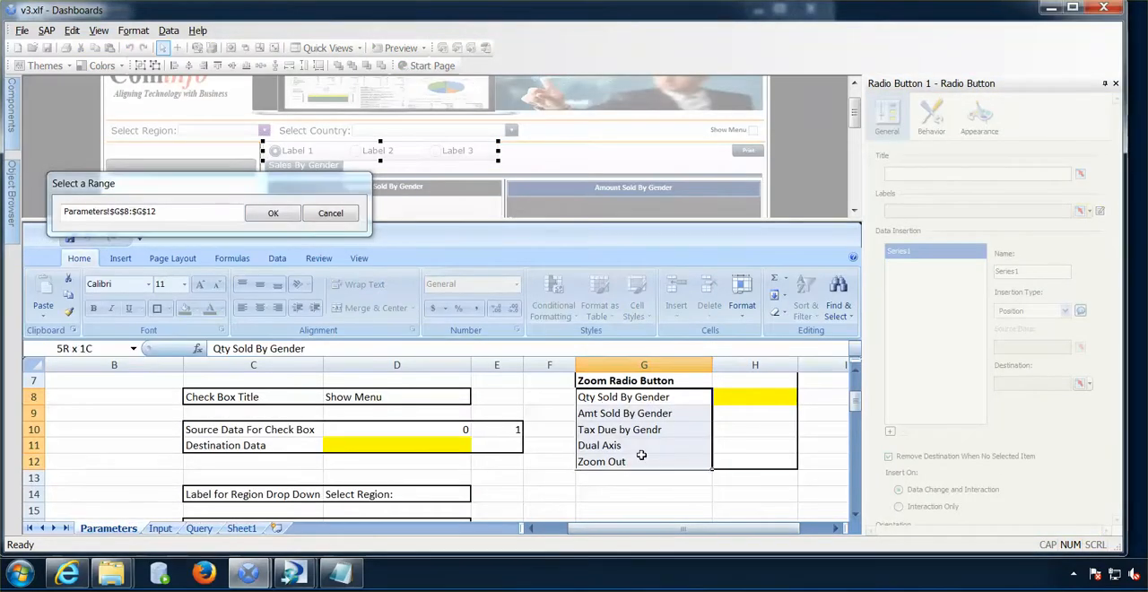
left_click(288, 215)
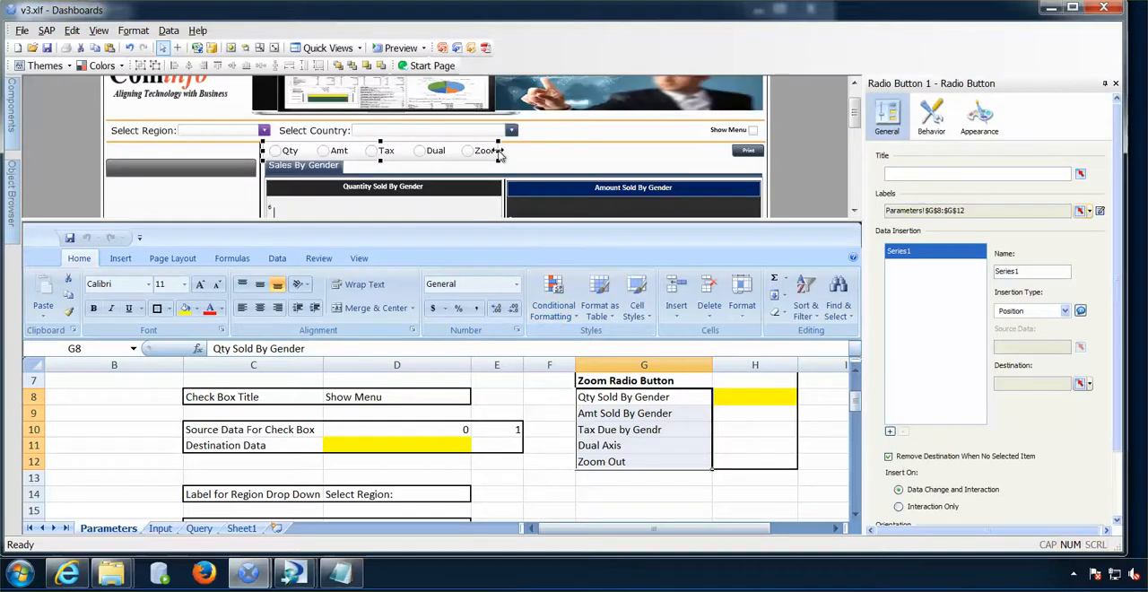
left_click_drag(500, 155, 733, 159)
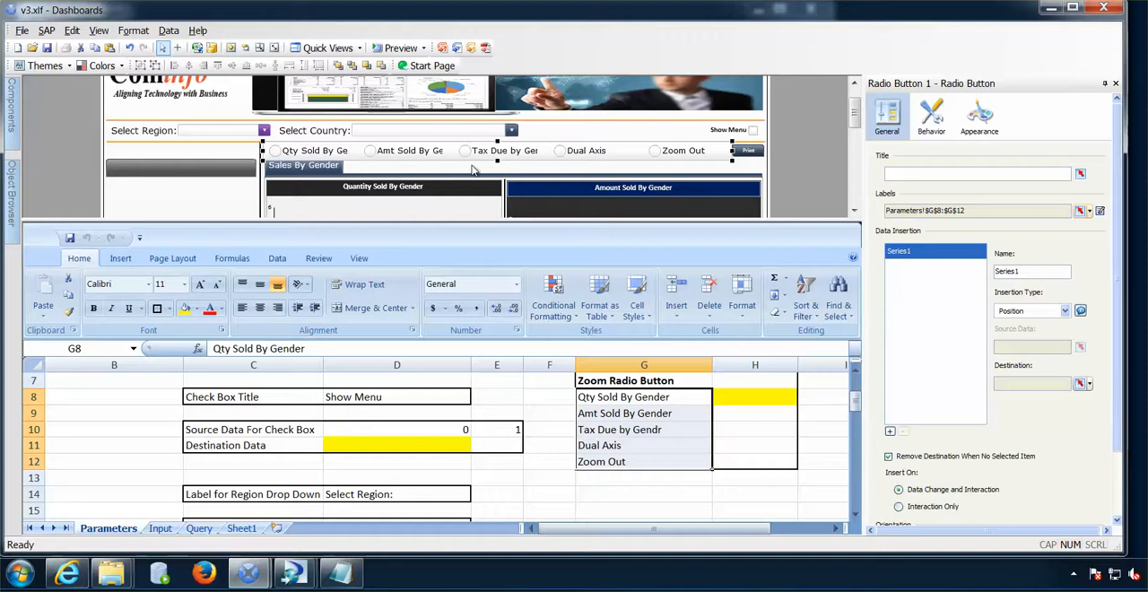
- Format the radio button labels in Calibri at size 11
left_click(975, 137)
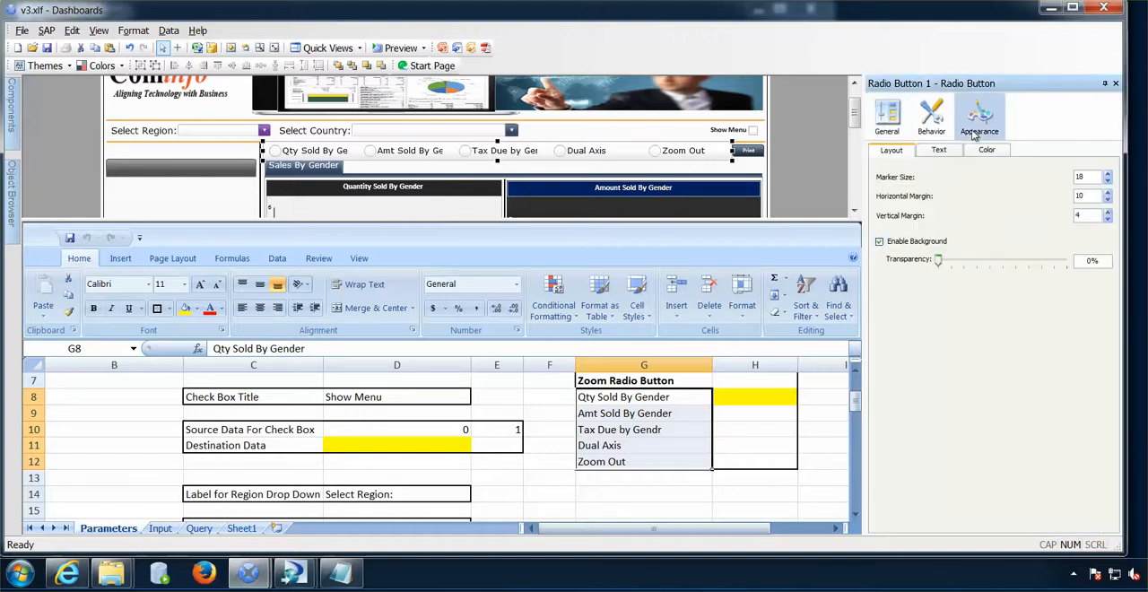
left_click(950, 152)
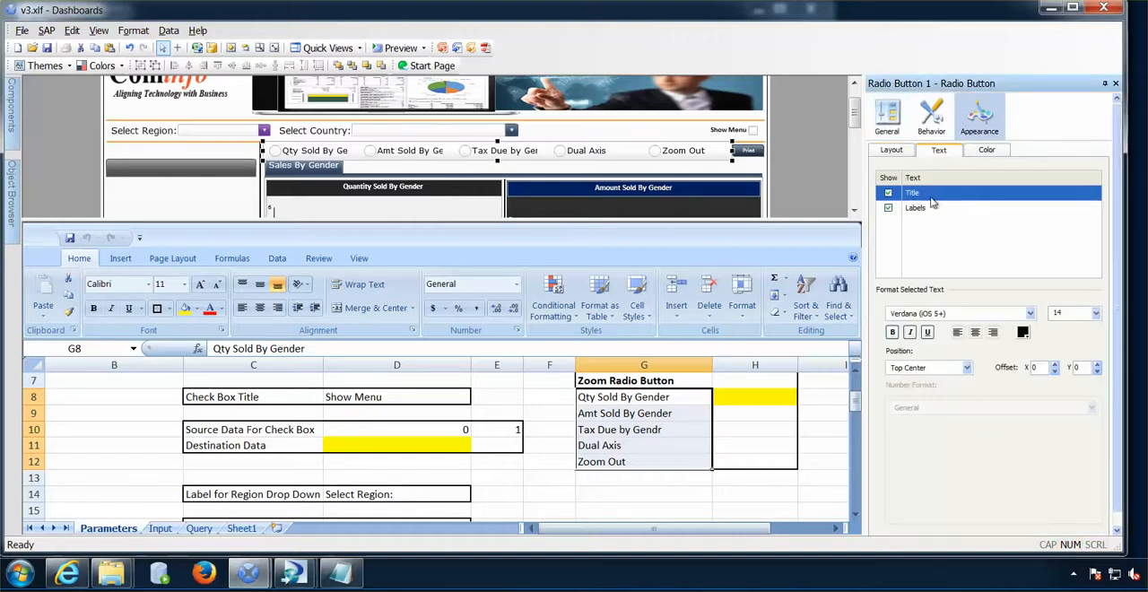
left_click(915, 208)
left_click(969, 313)
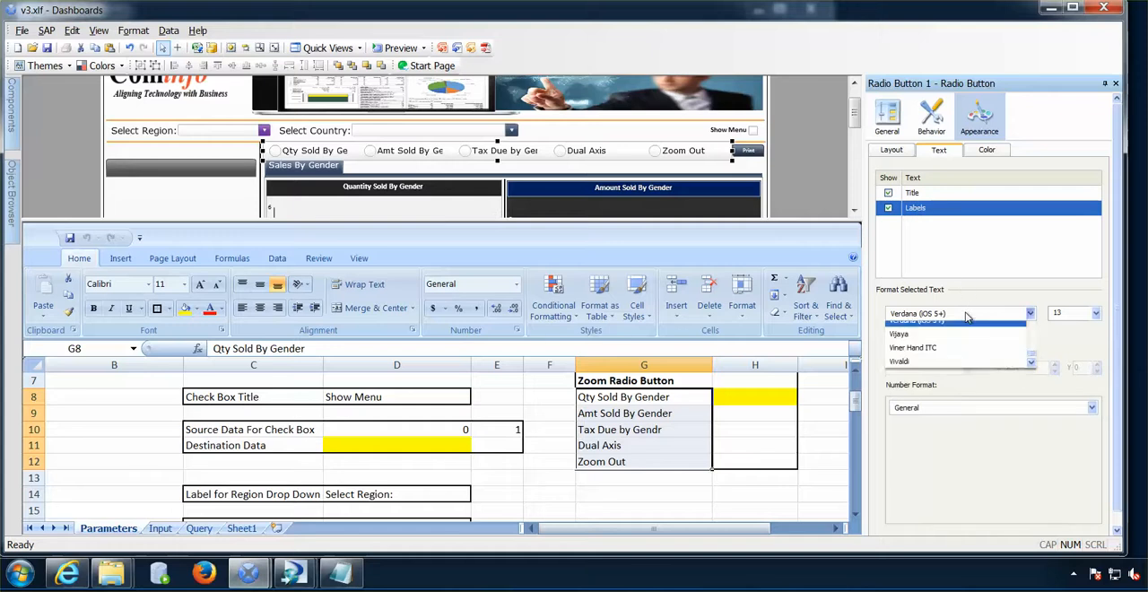
left_click(947, 332)
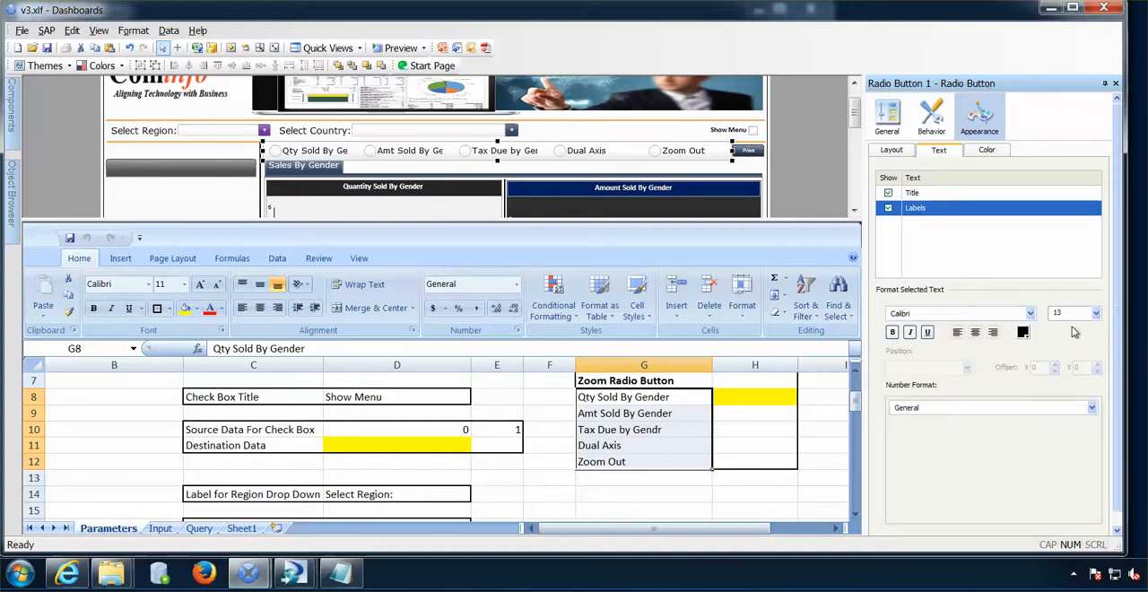
left_click(1095, 313)
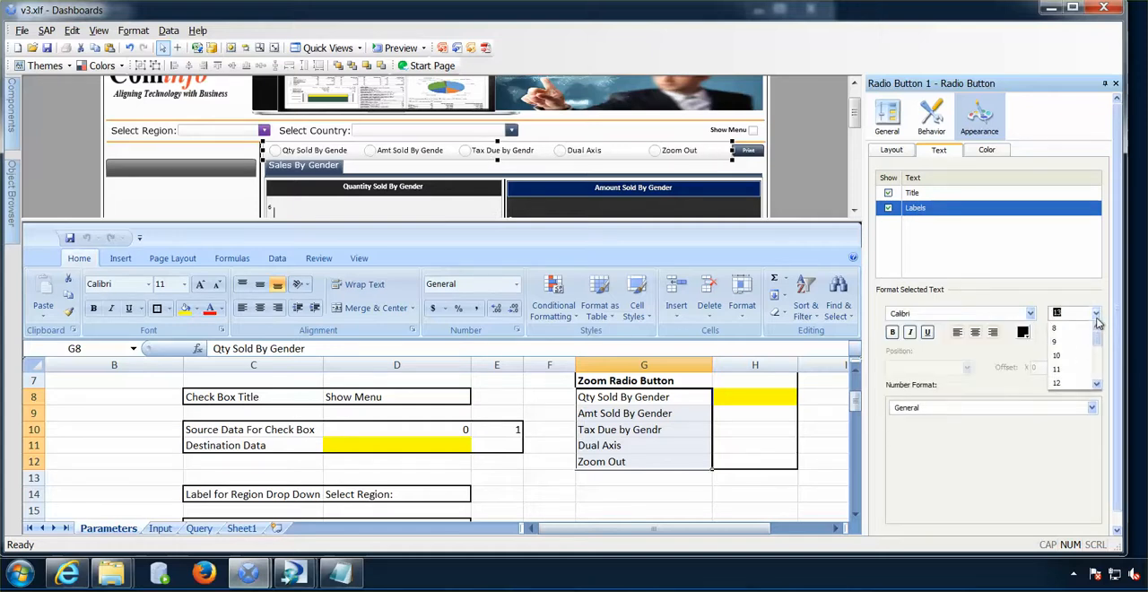
left_click(1073, 370)
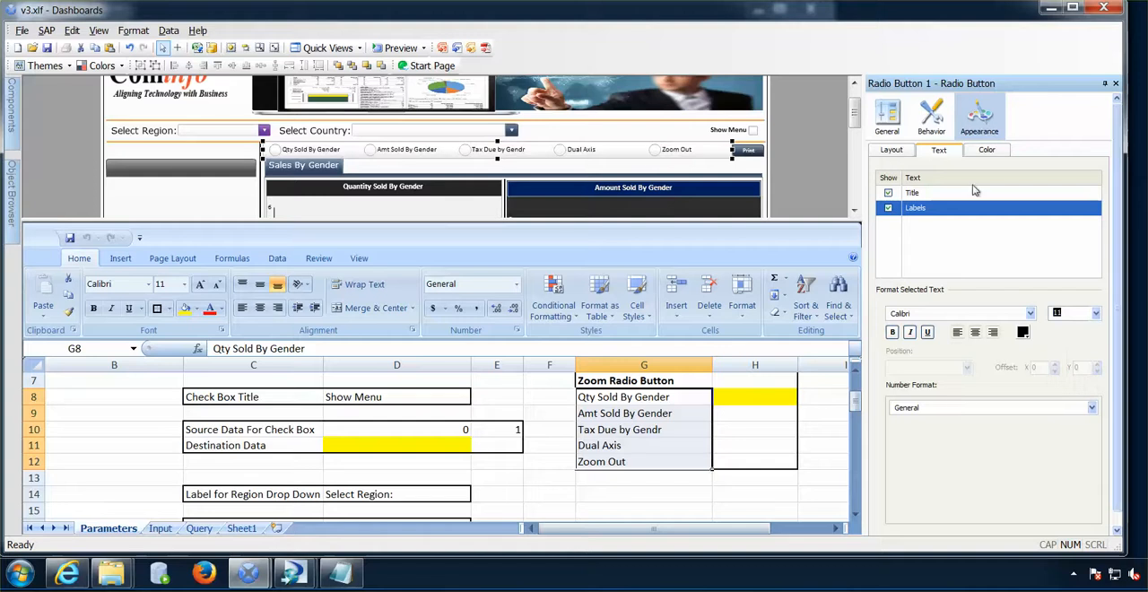
- Reduce the radio button's marker size to 11
left_click(893, 151)
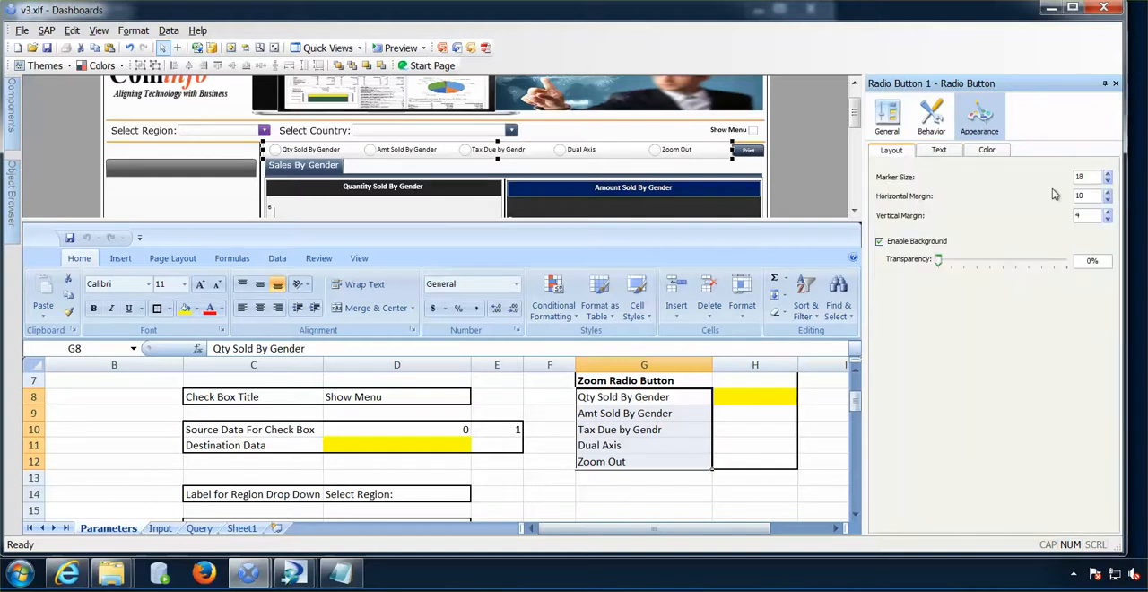
left_click(1108, 183)
left_click(1107, 183)
left_click(1107, 183)
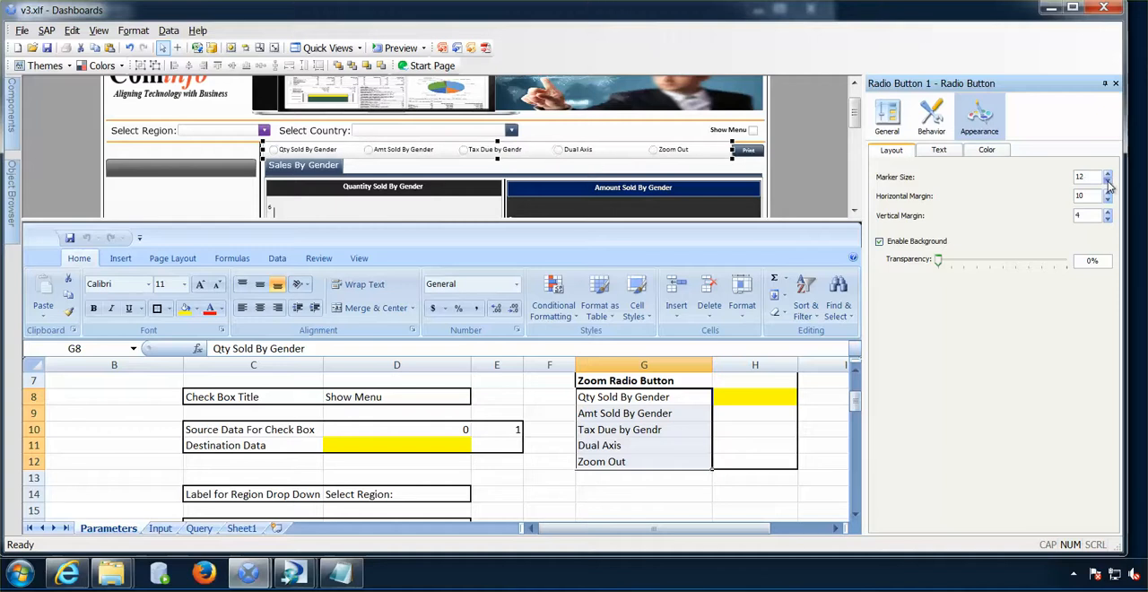
left_click(1107, 183)
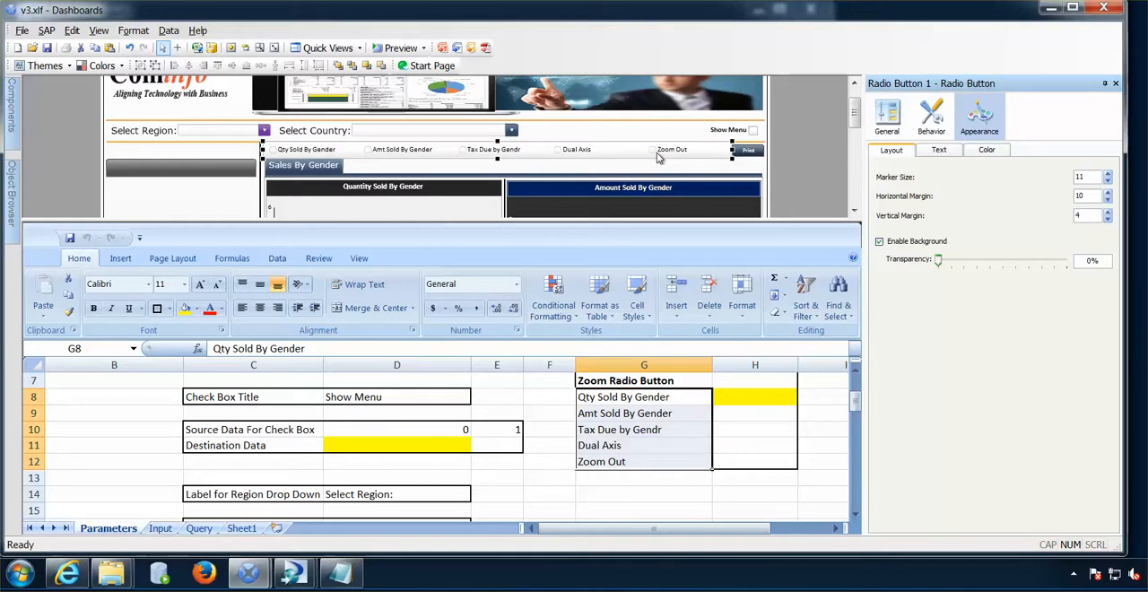
- Set the radio button's horizontal margin to 1 and its vertical margin to 0
left_click(1108, 199)
left_click(1108, 199)
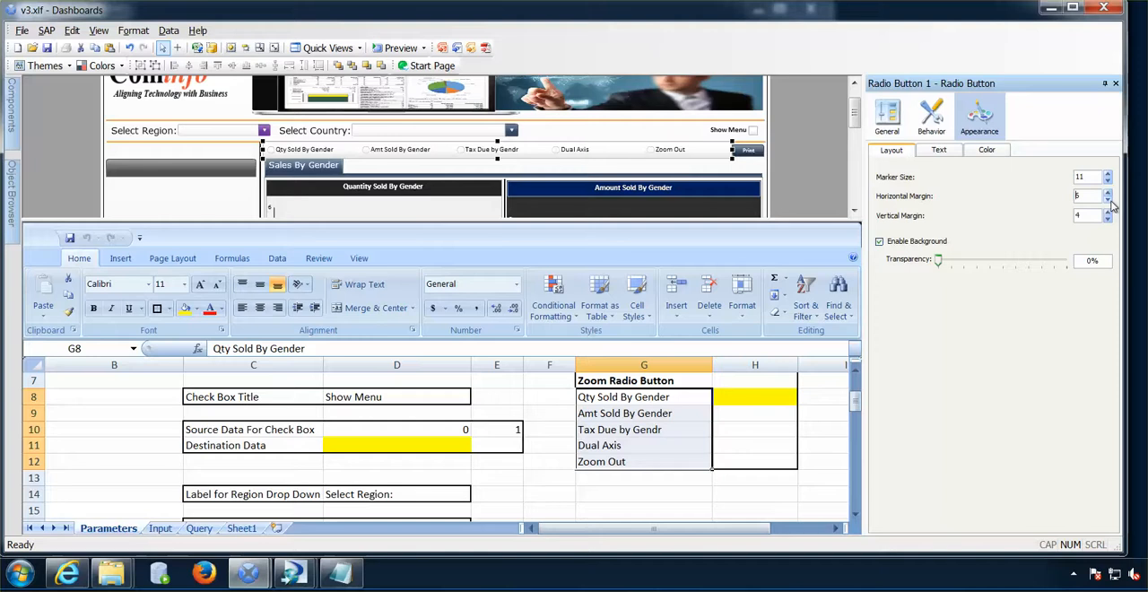
left_click(1109, 200)
left_click(1109, 200)
left_click(1109, 200)
left_click(1109, 200)
left_click(1109, 200)
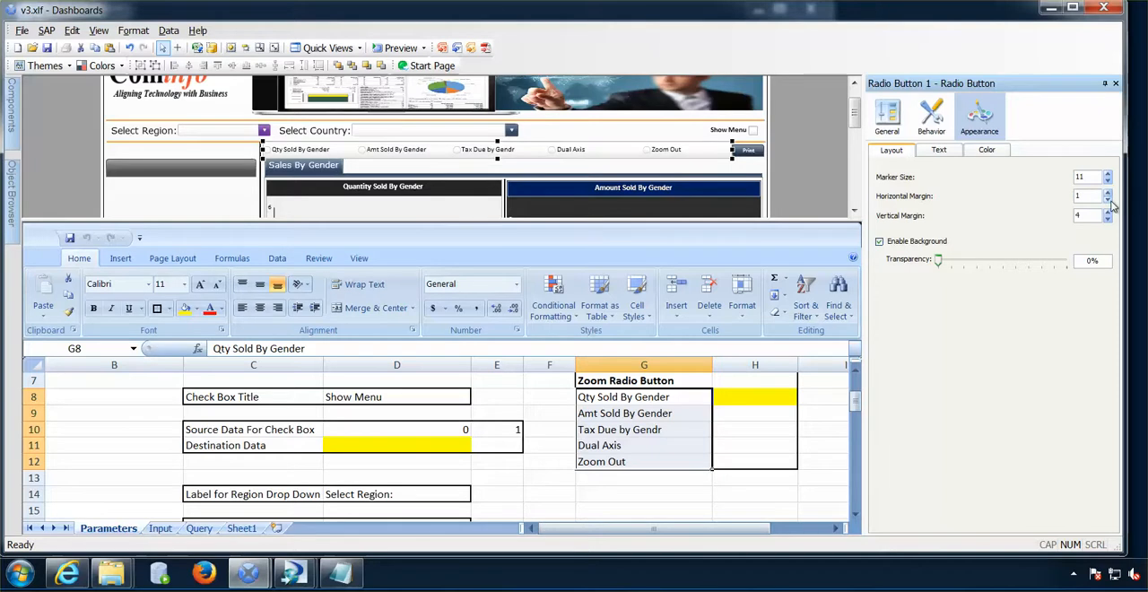
left_click(1107, 221)
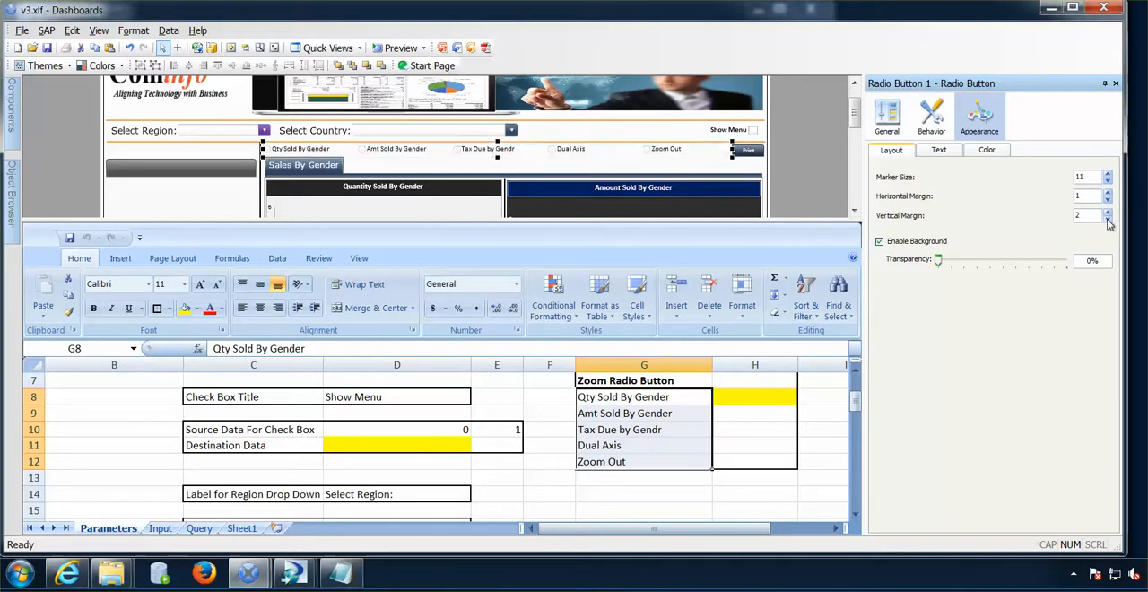
left_click(1107, 221)
left_click(1107, 221)
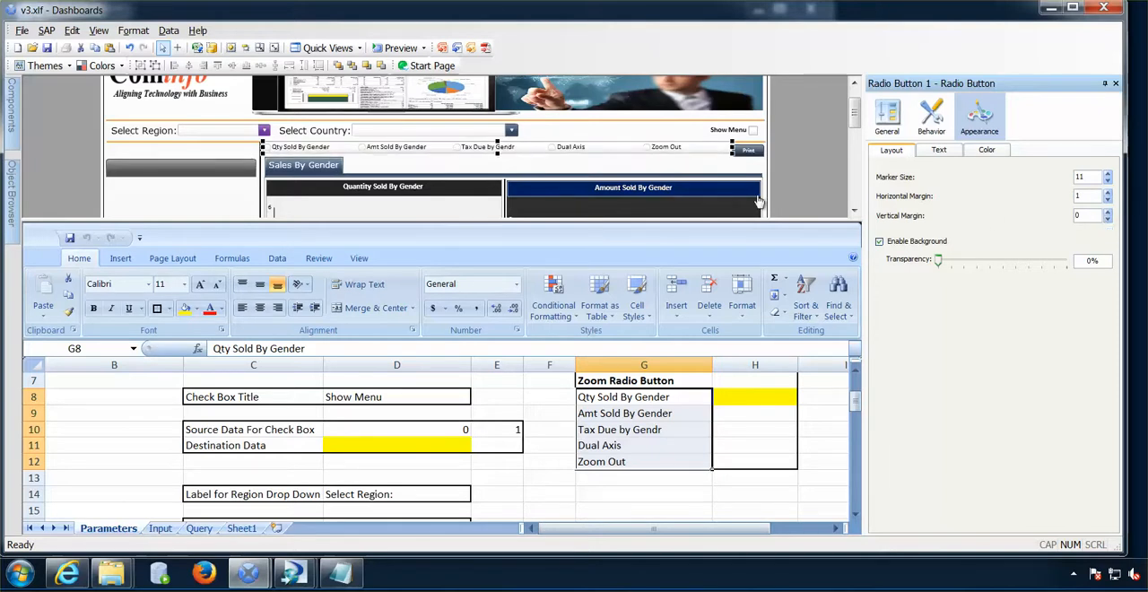
- Set the radio button component's background color to the standard blue
left_click(986, 150)
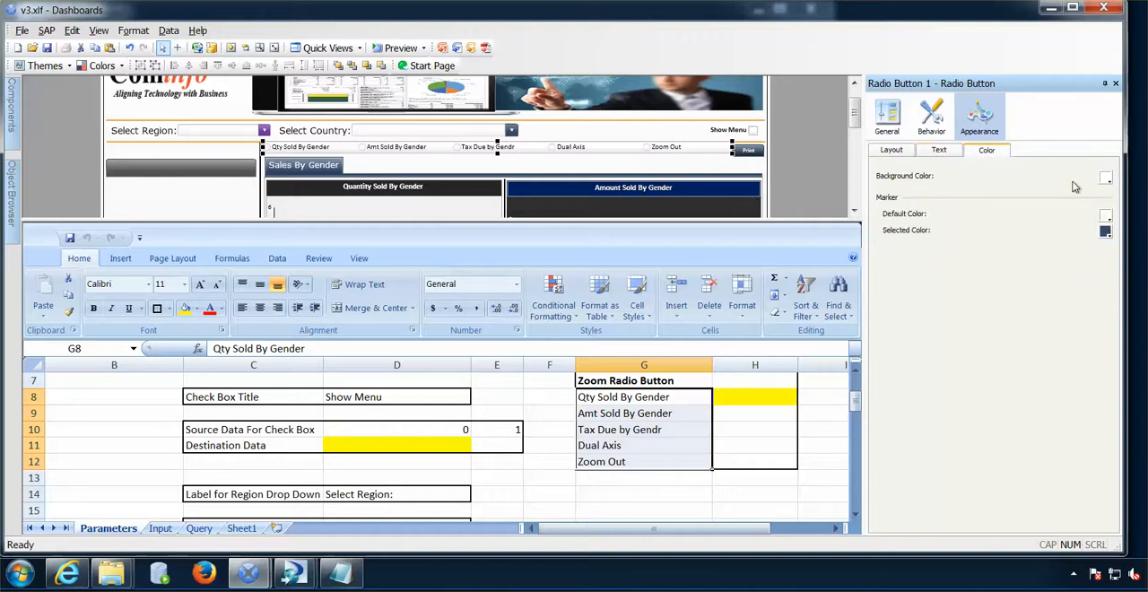
left_click(1105, 178)
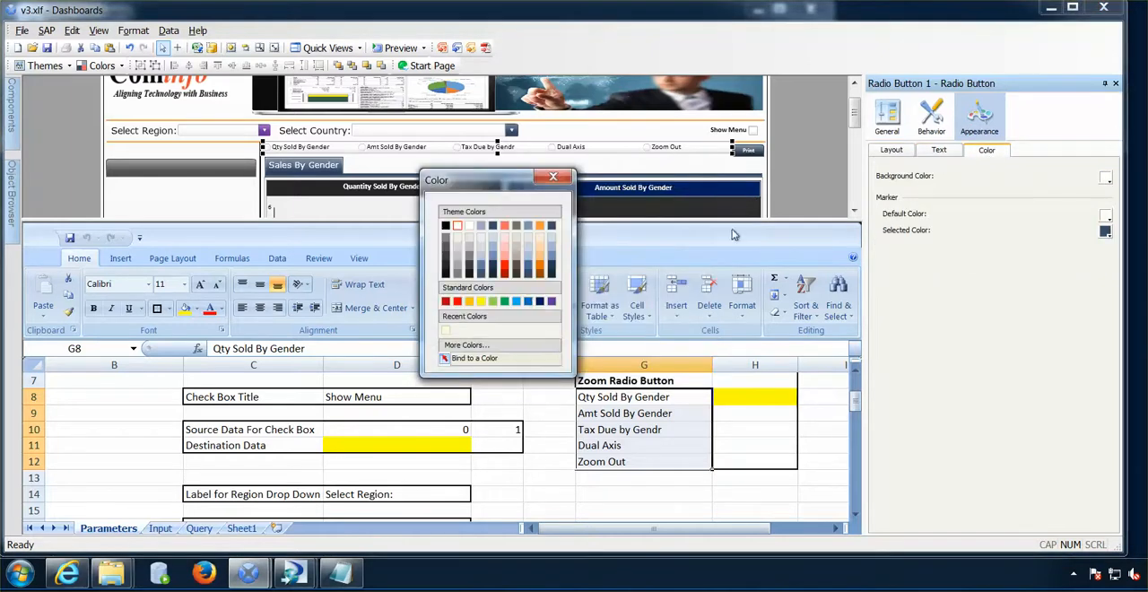
left_click(530, 302)
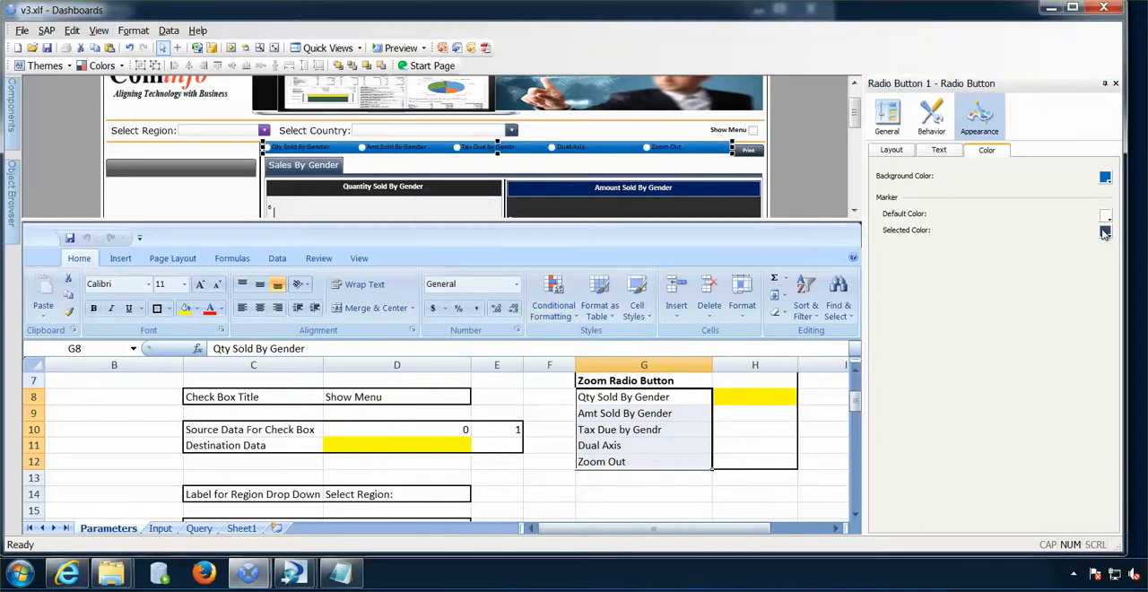
- Color the radio button labels with the lightest orange theme tint and shift the component slightly down and away from the Print button
left_click(939, 150)
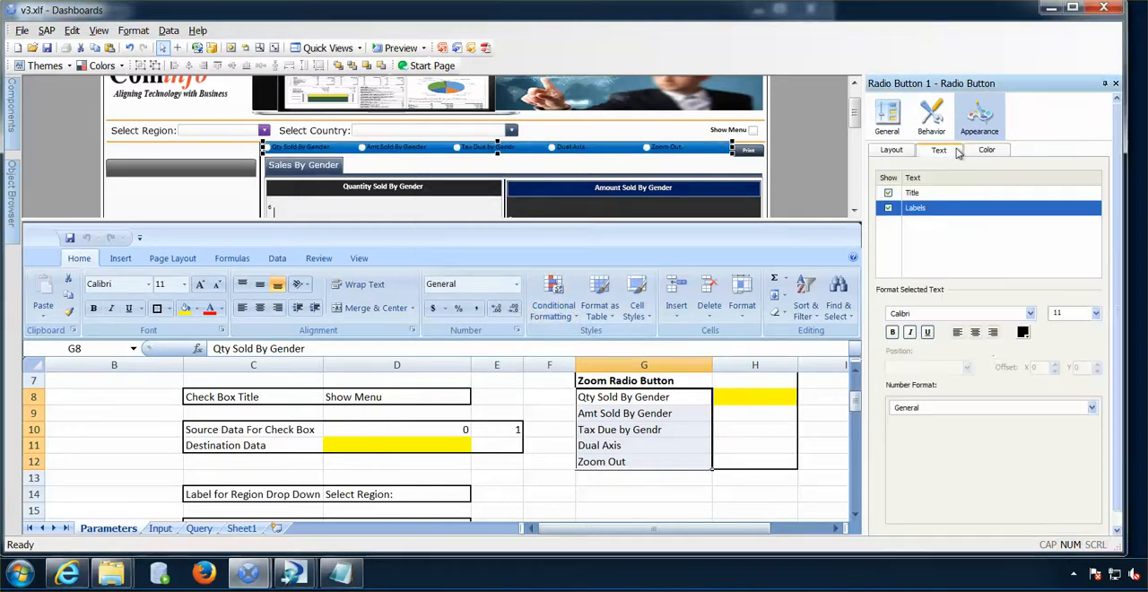
left_click(1022, 333)
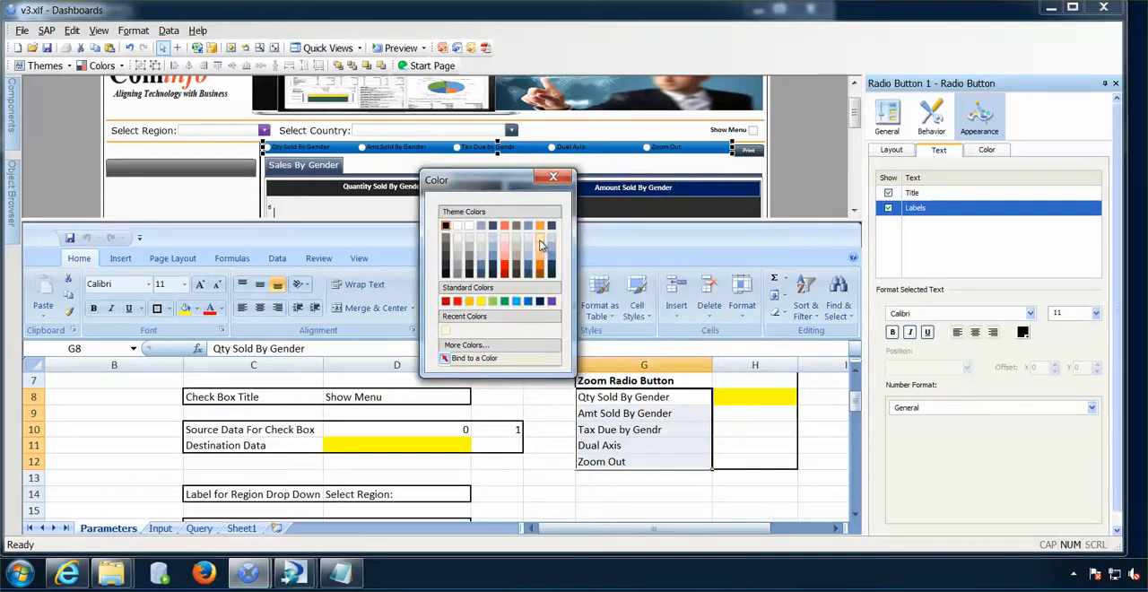
left_click(540, 236)
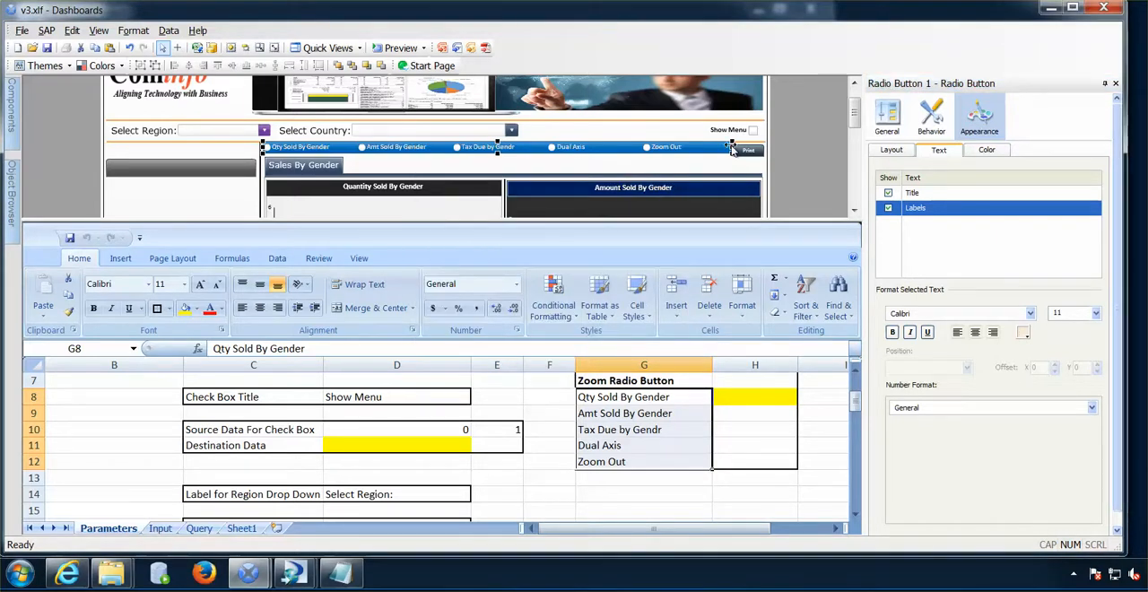
left_click_drag(733, 149, 676, 154)
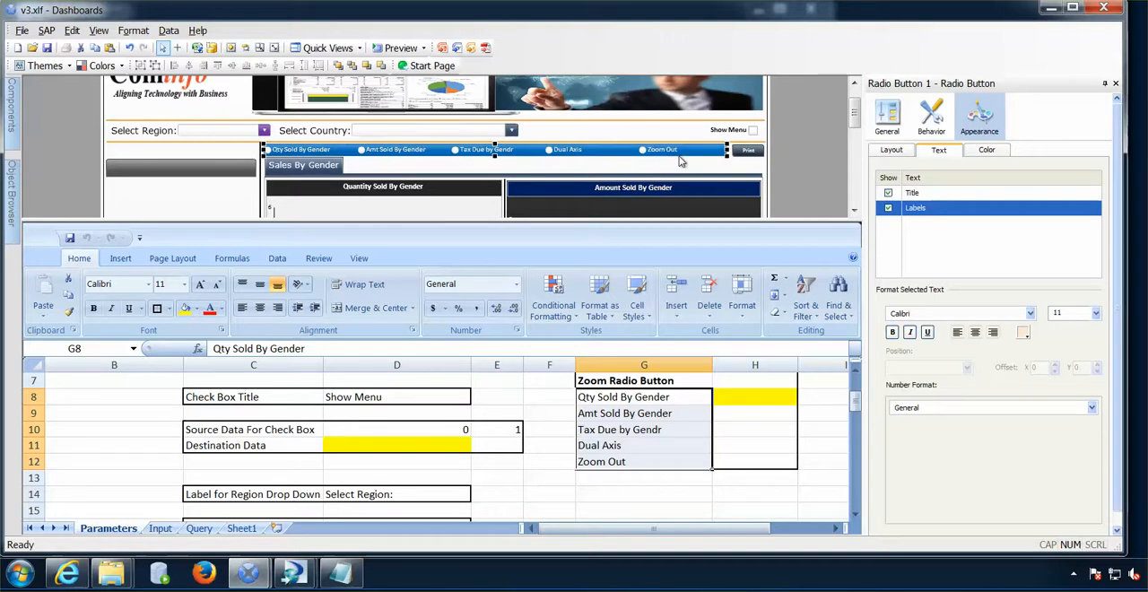
- Bind the radio button's position insertion destination to Parameters!$H$8
left_click(885, 114)
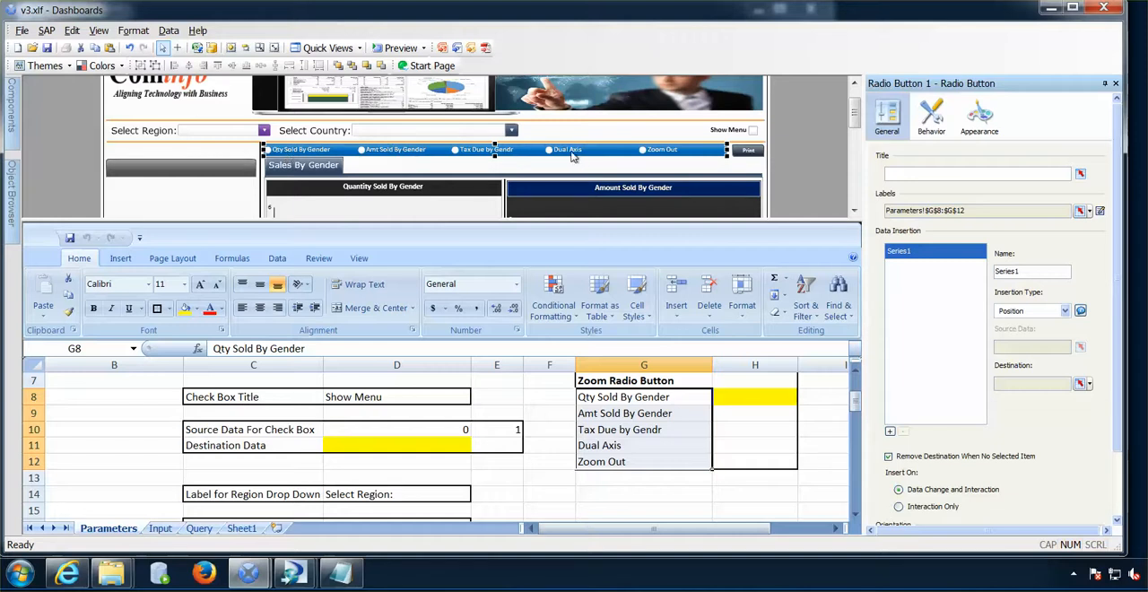
left_click(771, 428)
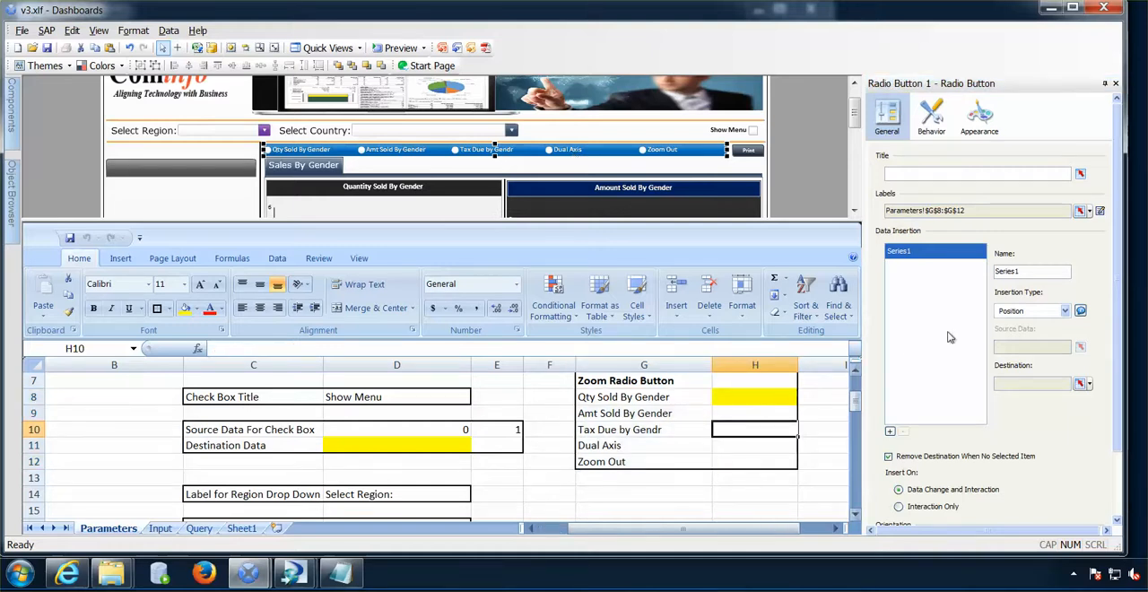
left_click(1080, 385)
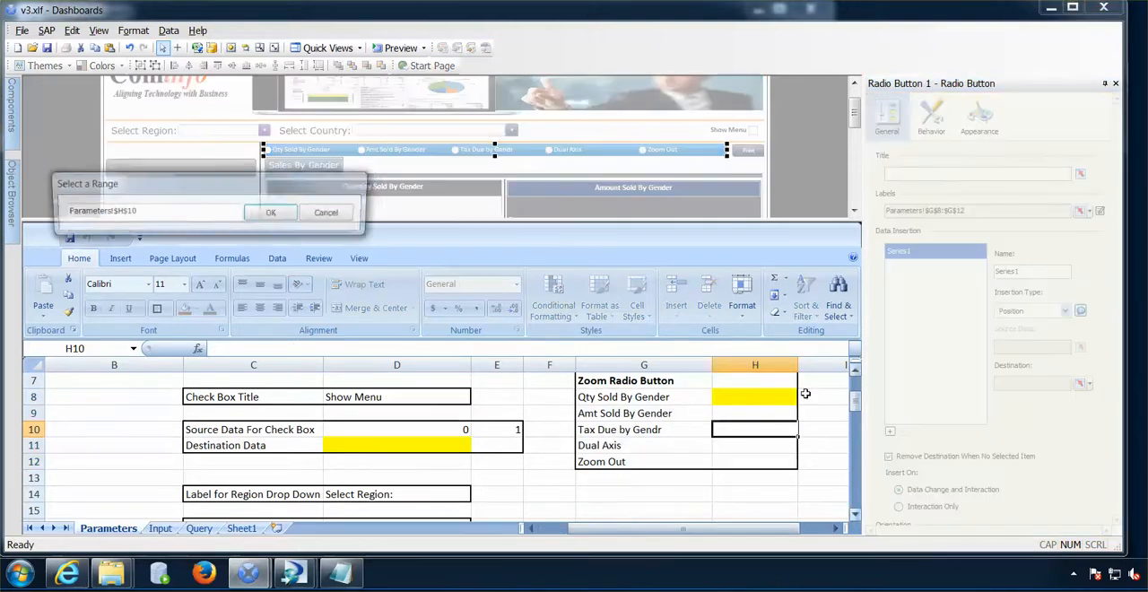
left_click(771, 396)
left_click(270, 215)
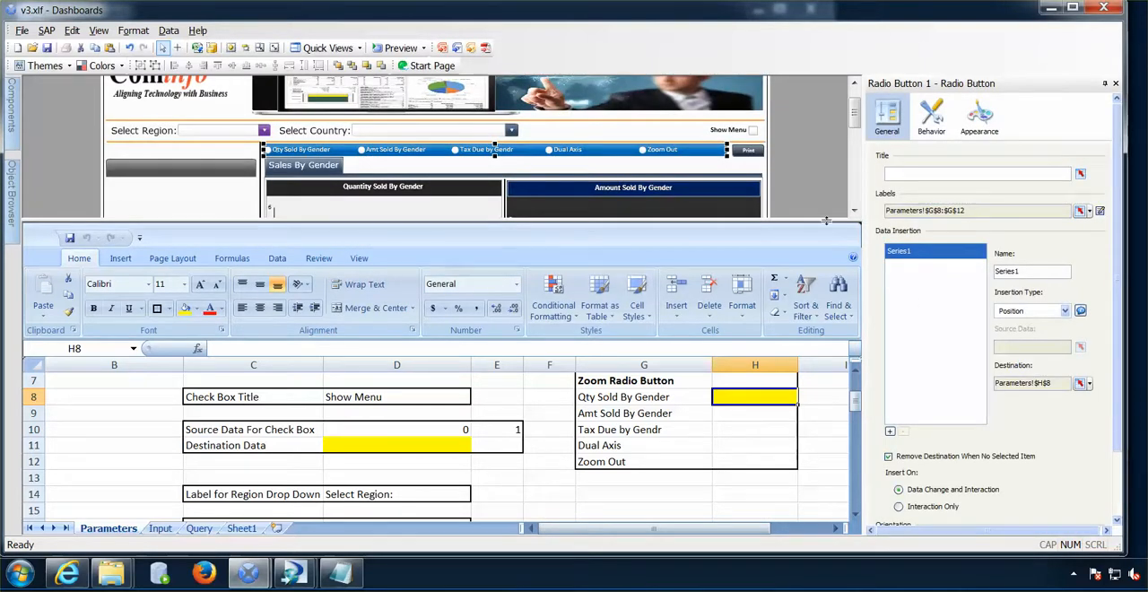
- Add a Spreadsheet Table to the dashboard and place it in the blank area beside the Quantity Sold By Gender chart
left_click_drag(828, 231, 817, 355)
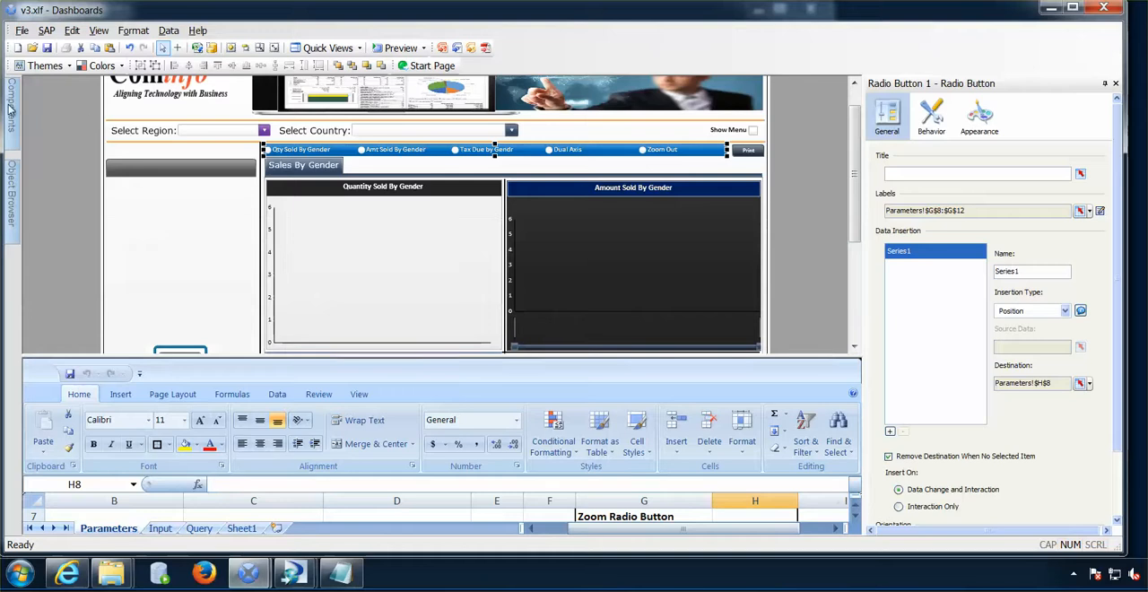
mouse_move(11, 107)
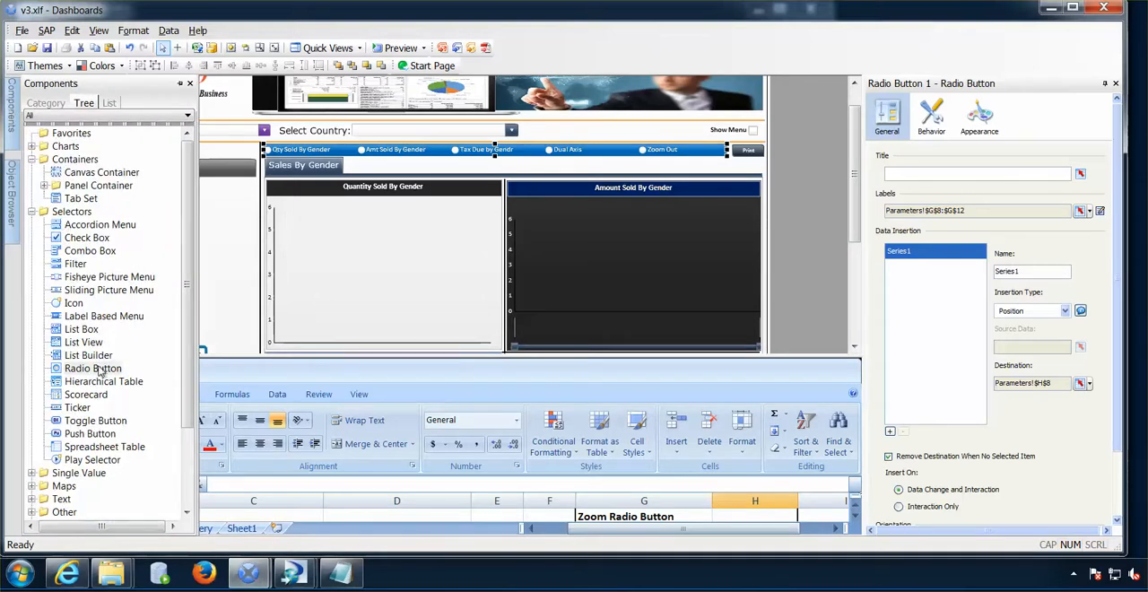
left_click(104, 446)
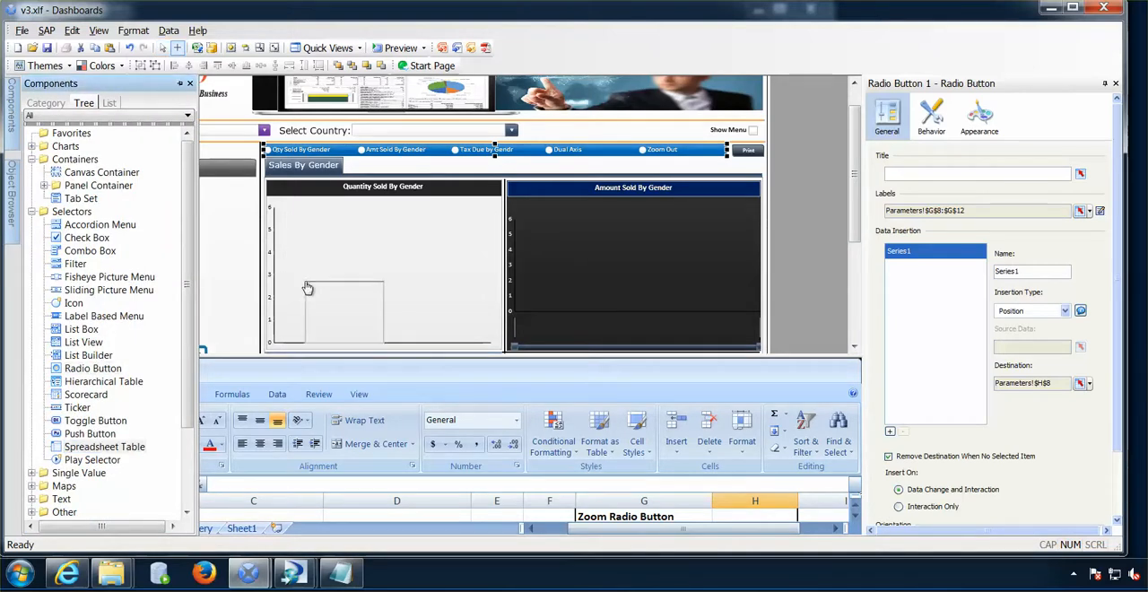
left_click(343, 307)
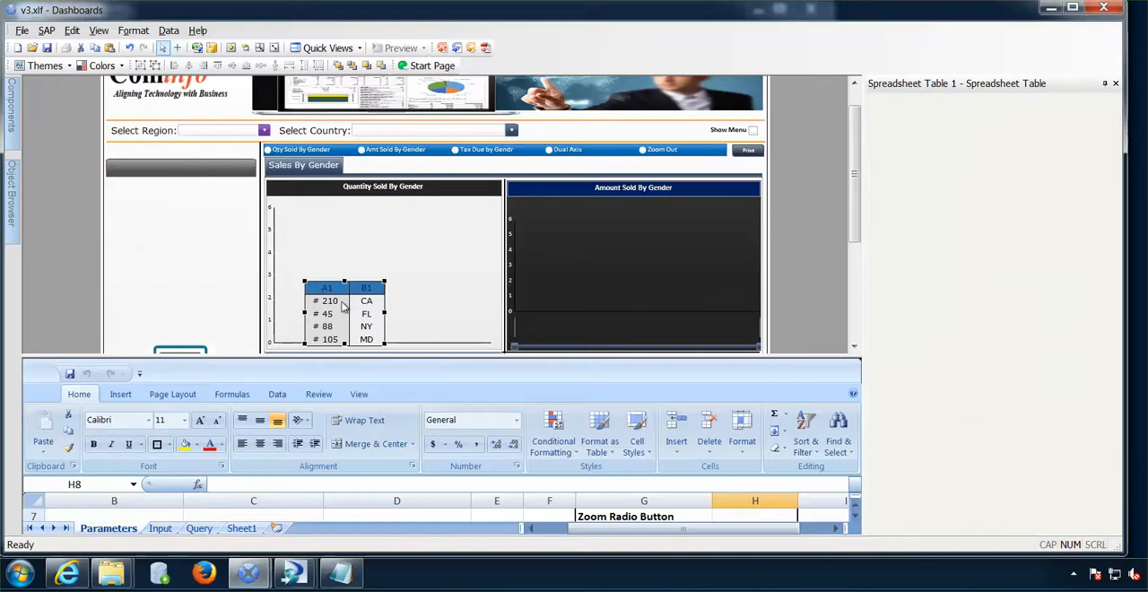
left_click_drag(175, 289, 164, 287)
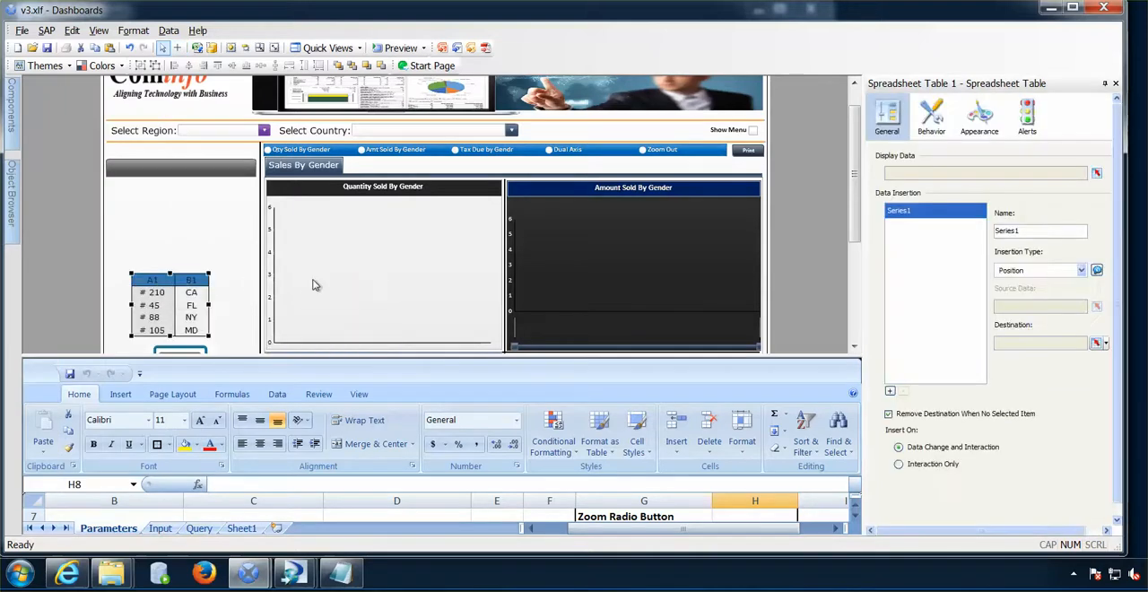
- Bind the spreadsheet table's display data to Parameters!$G$7:$H$12 and move the table to the canvas edge, above the report icon
left_click(1096, 176)
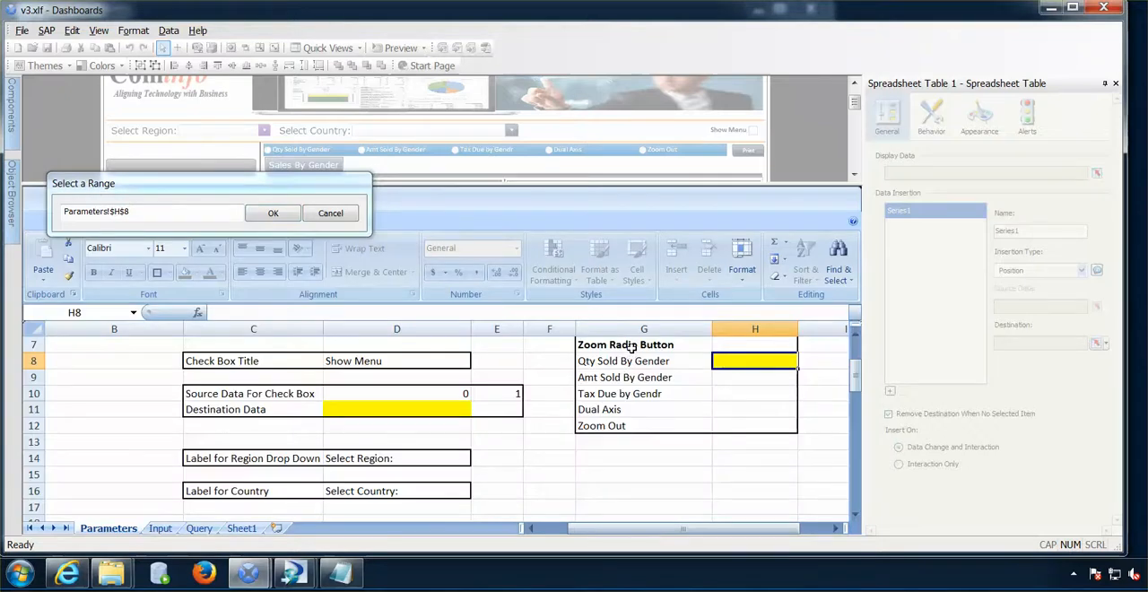
left_click_drag(632, 344, 730, 422)
left_click(325, 217)
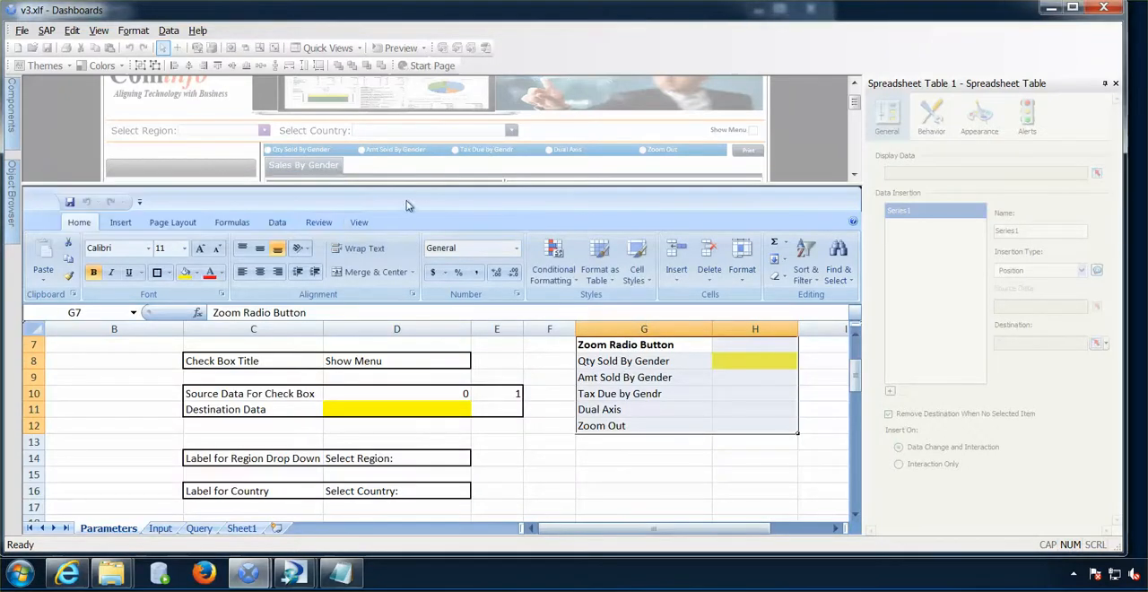
left_click_drag(418, 186, 370, 392)
left_click(197, 268)
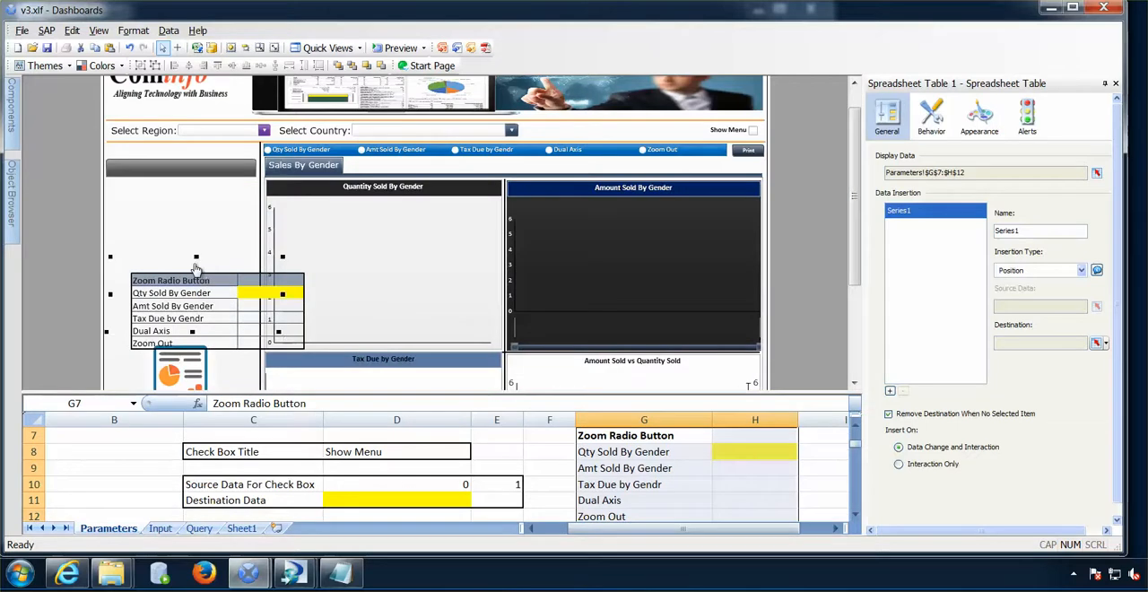
left_click_drag(222, 284, 196, 268)
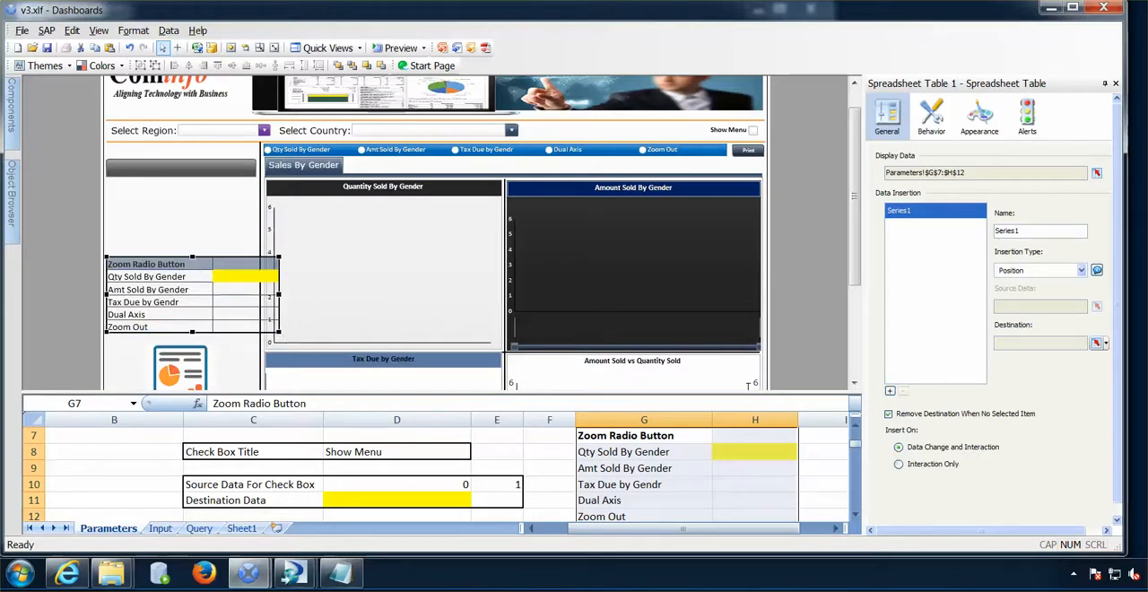
- Preview the dashboard, try the radio button options to check the position inserted into the destination cell, and return to the design view
left_click(401, 48)
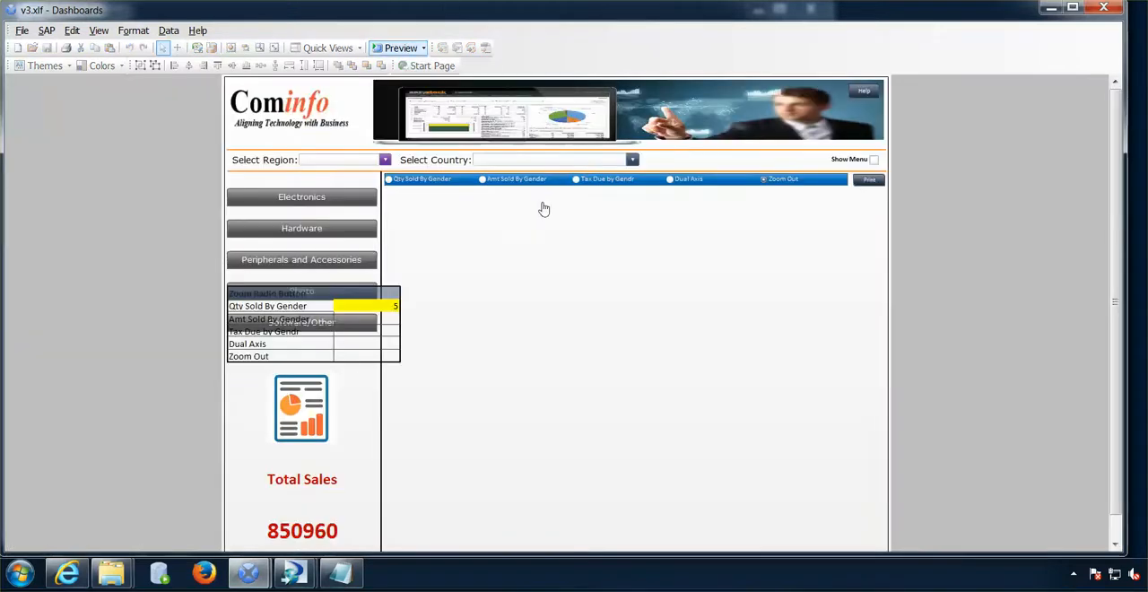
left_click(391, 183)
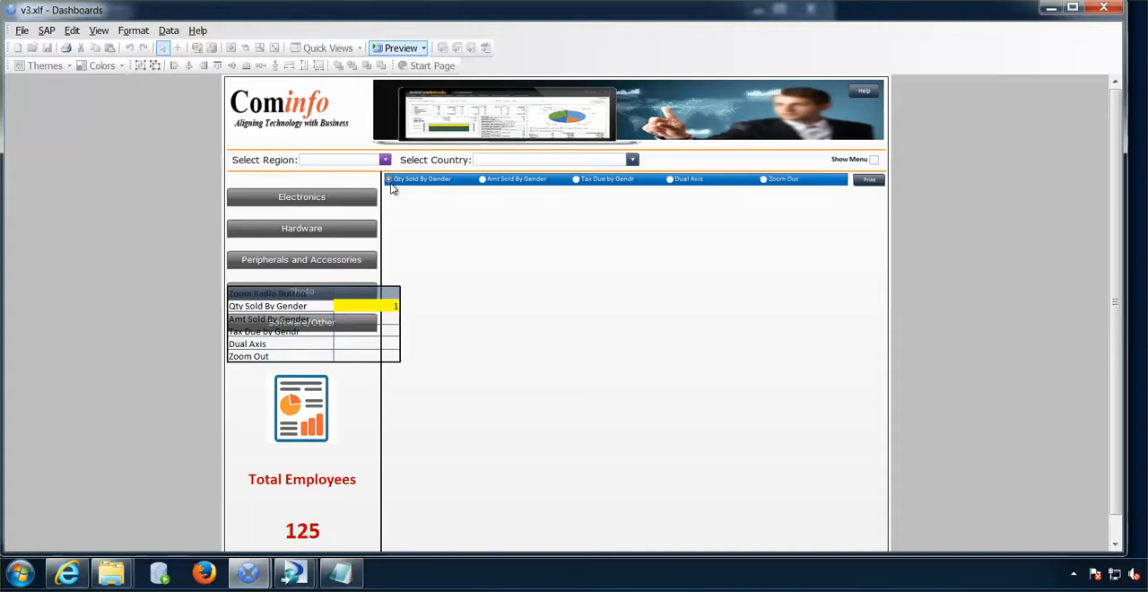
left_click(483, 182)
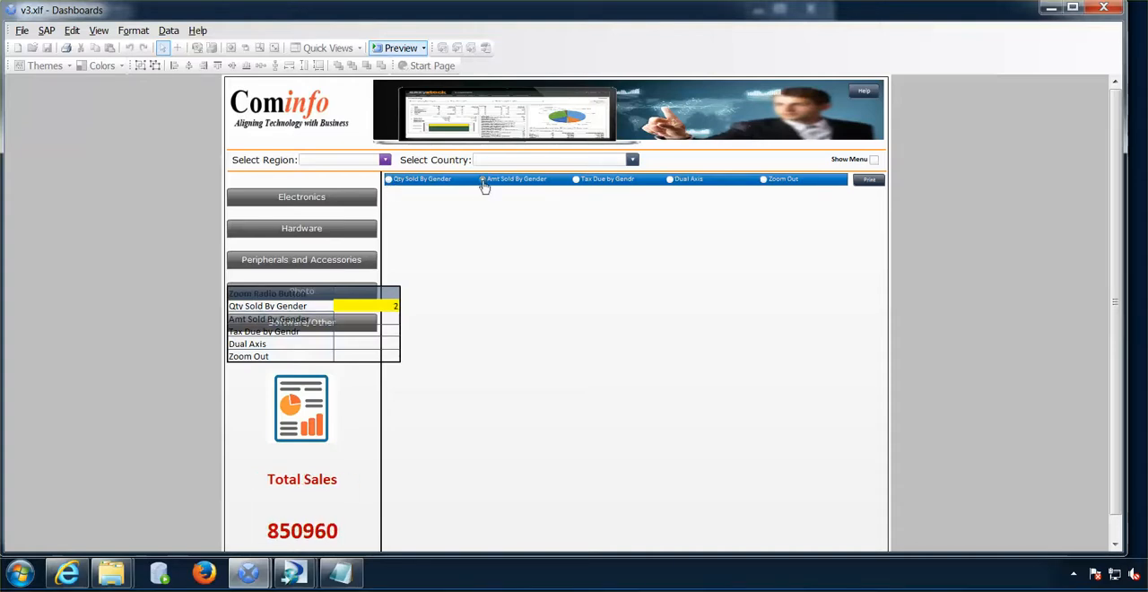
left_click(576, 180)
left_click(400, 49)
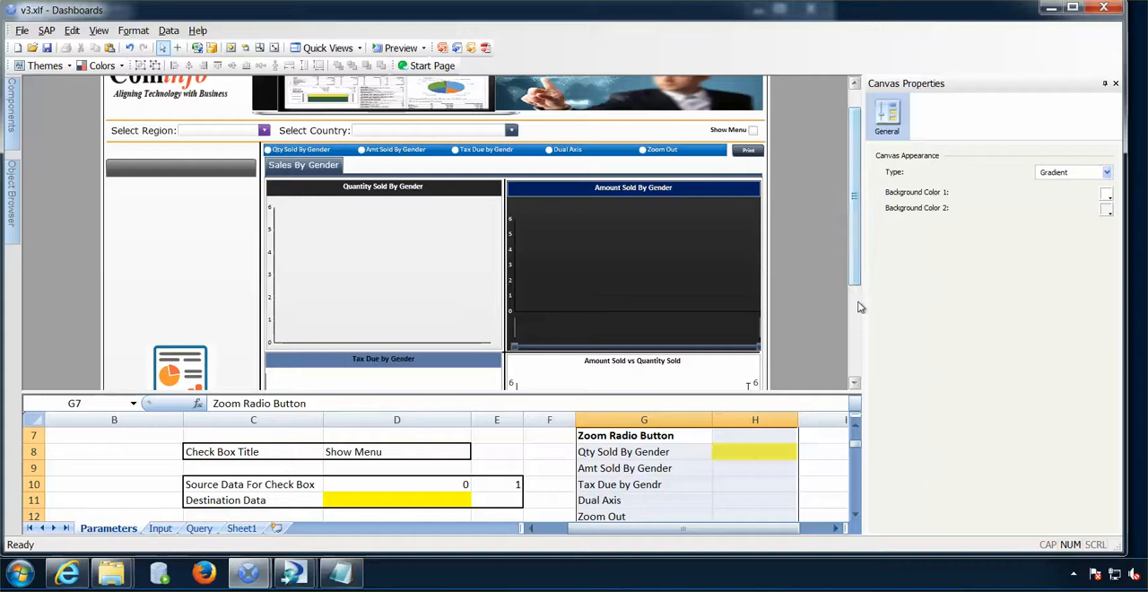
- Copy the Quantity Sold By Gender line chart from the canvas inside Tab Set 1
mouse_move(856, 280)
left_mouse_down()
mouse_move(858, 383)
mouse_move(856, 292)
left_mouse_up()
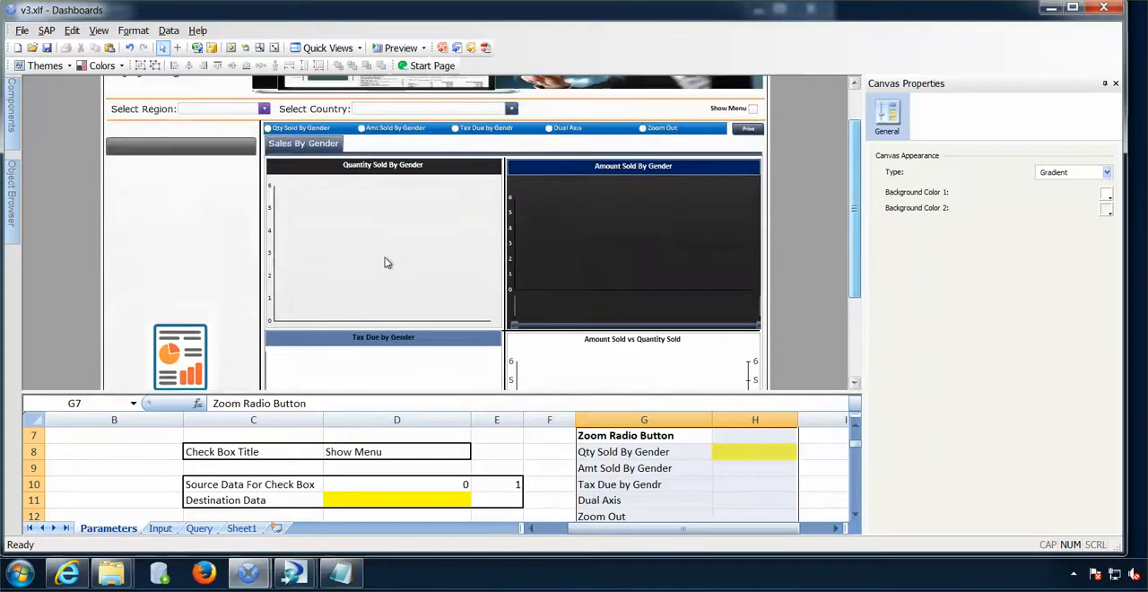
left_click(12, 214)
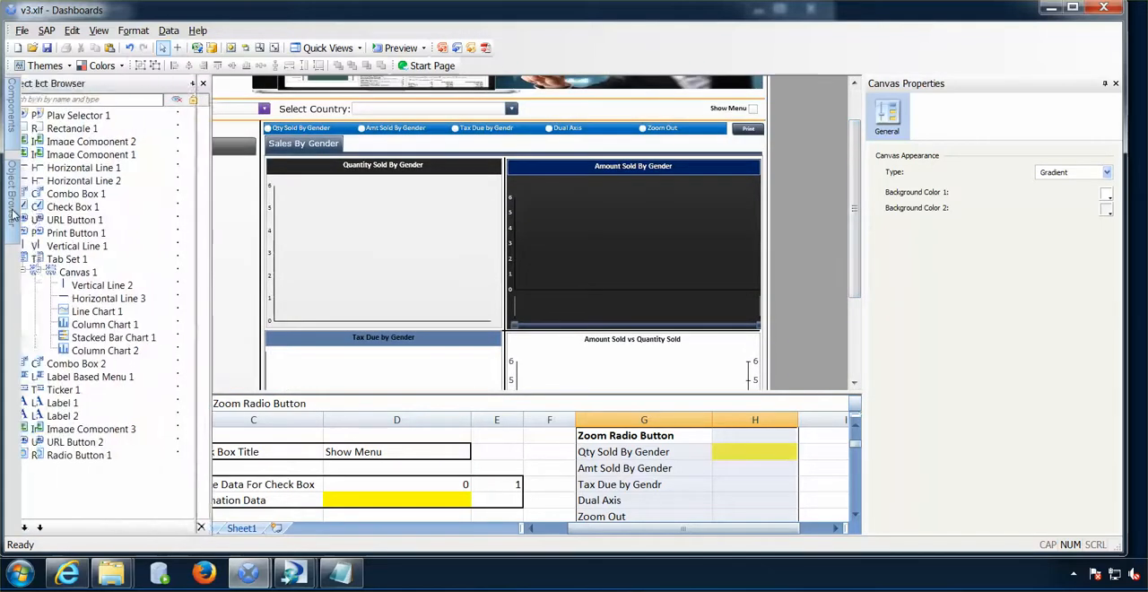
left_click(306, 240)
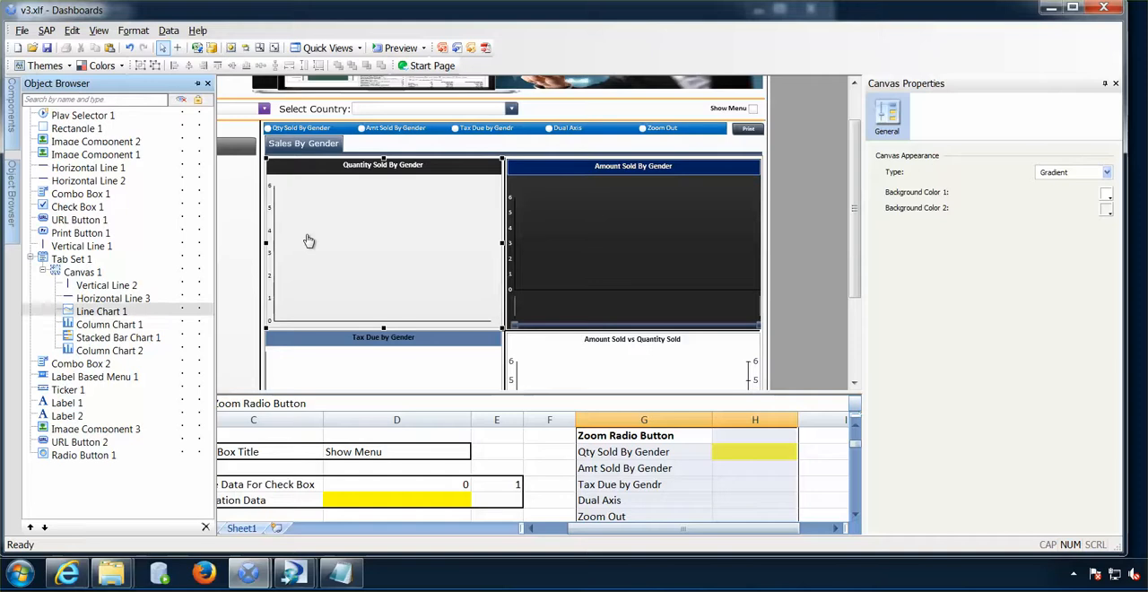
left_click(15, 185)
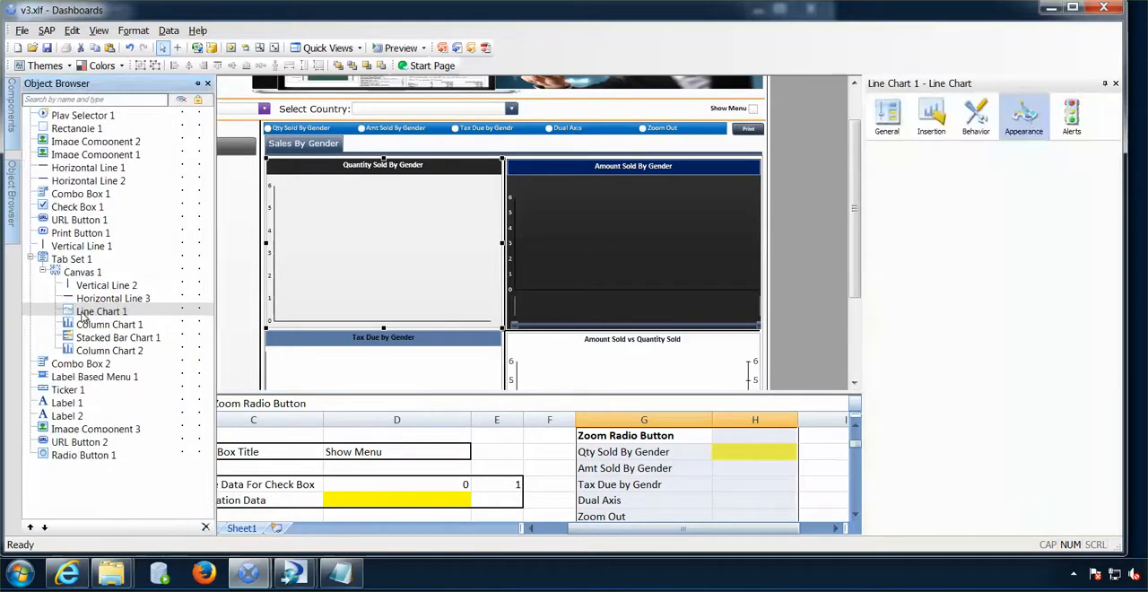
right_click(85, 314)
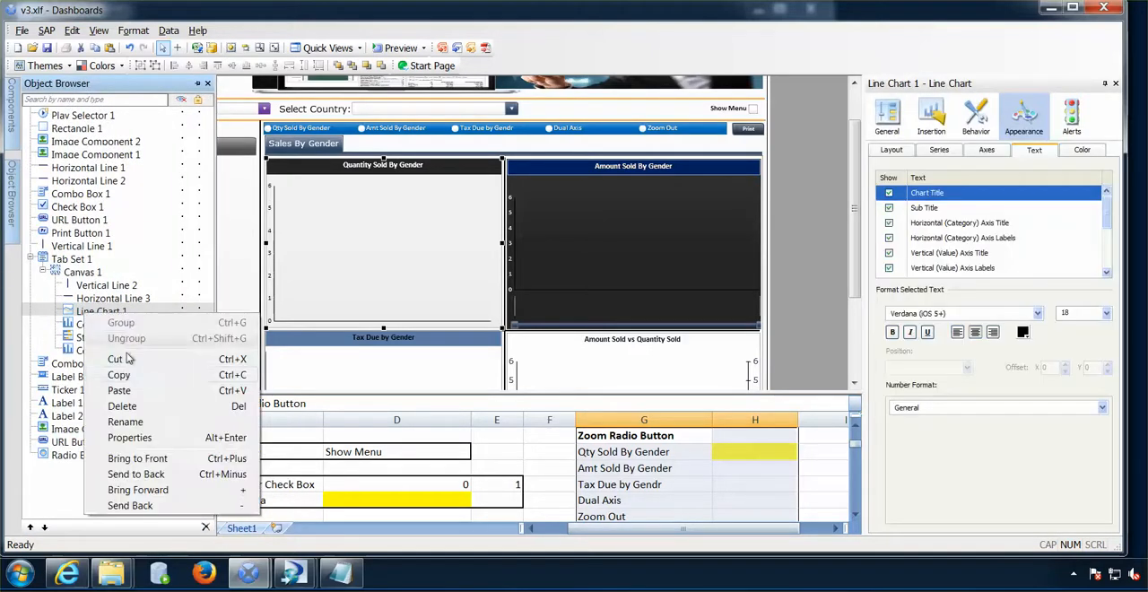
left_click(130, 380)
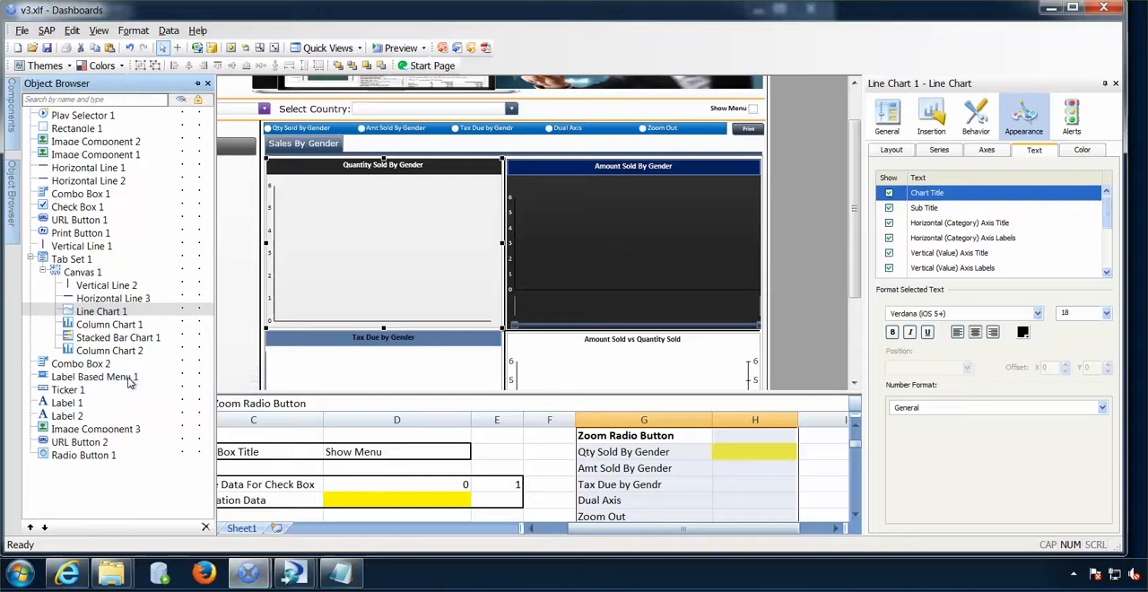
- Paste the copied line chart outside the tab set and place it after Radio Button 1 in the object order
right_click(80, 461)
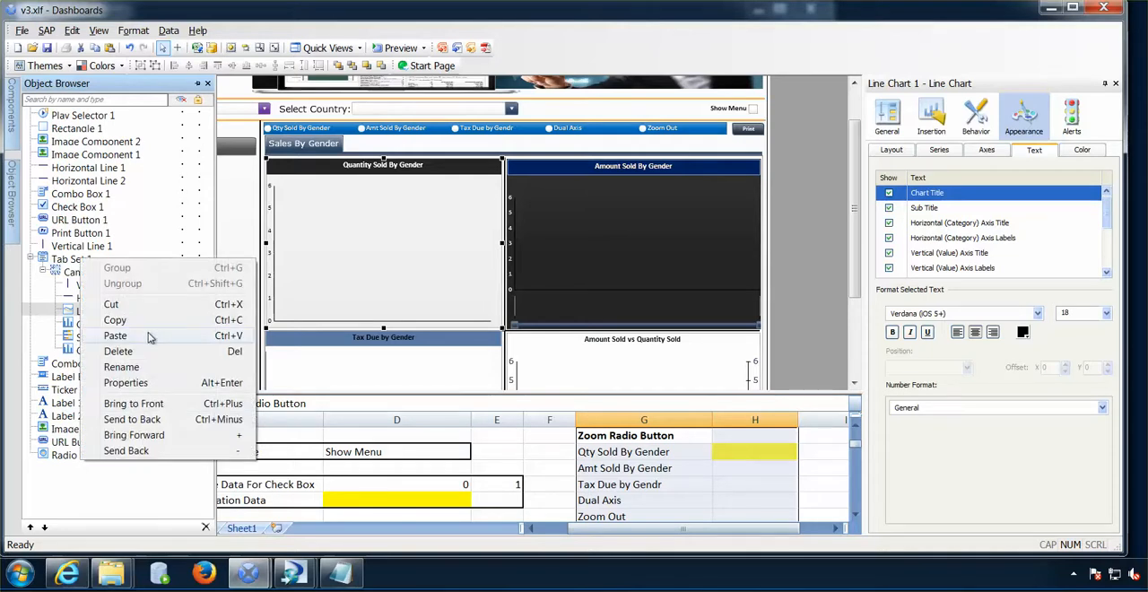
left_click(115, 336)
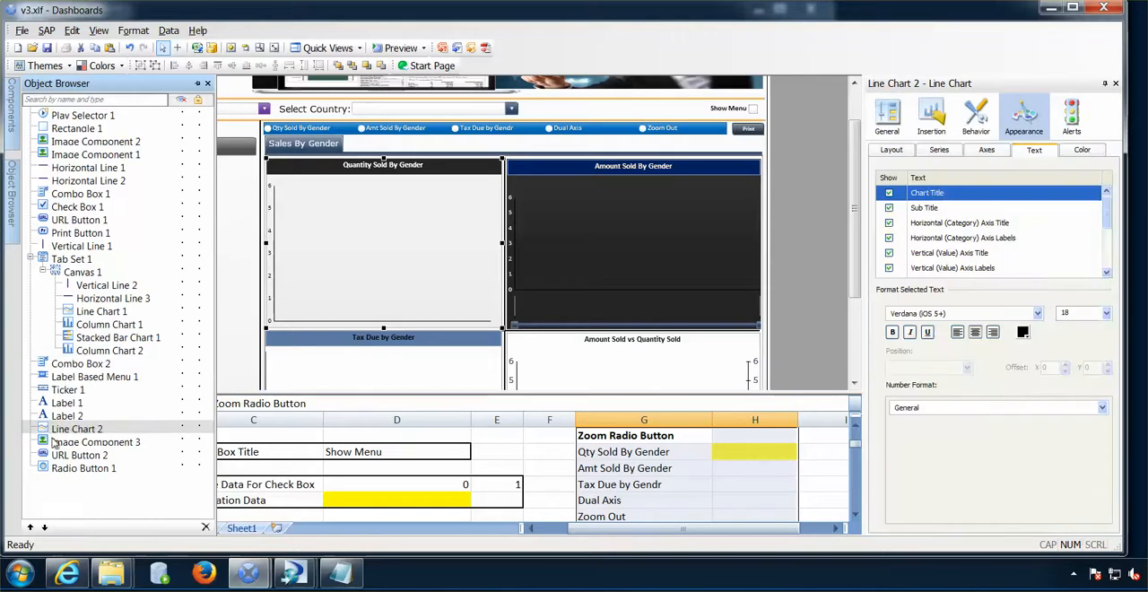
left_click_drag(43, 433, 41, 487)
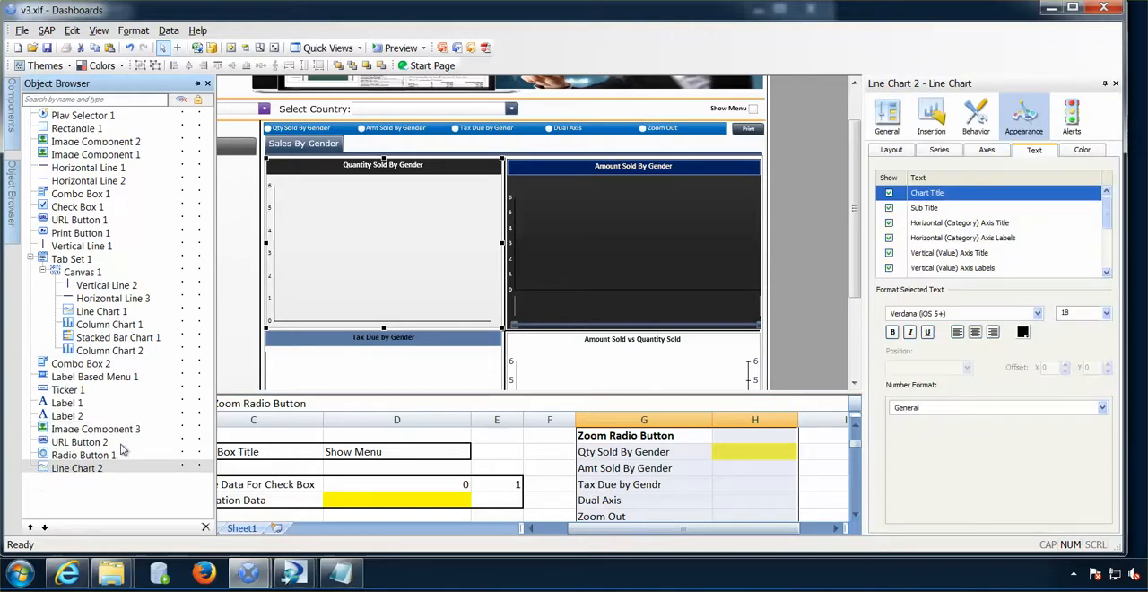
- Rename the pasted line chart copy as Line Chart - Zoom in the object list
left_click(106, 467)
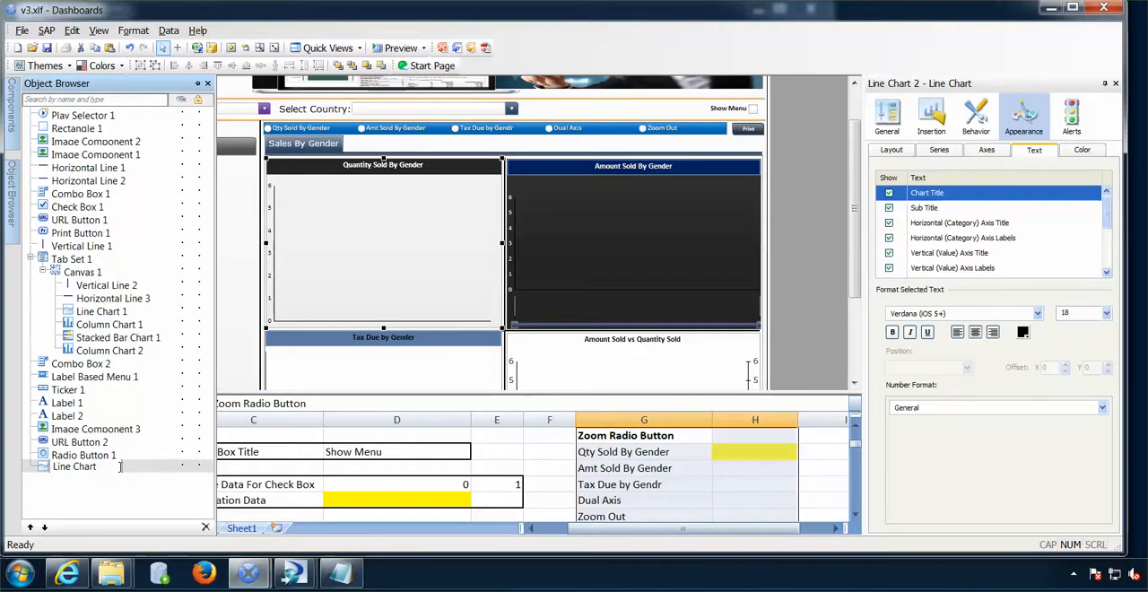
type("- Zoom")
key("Return")
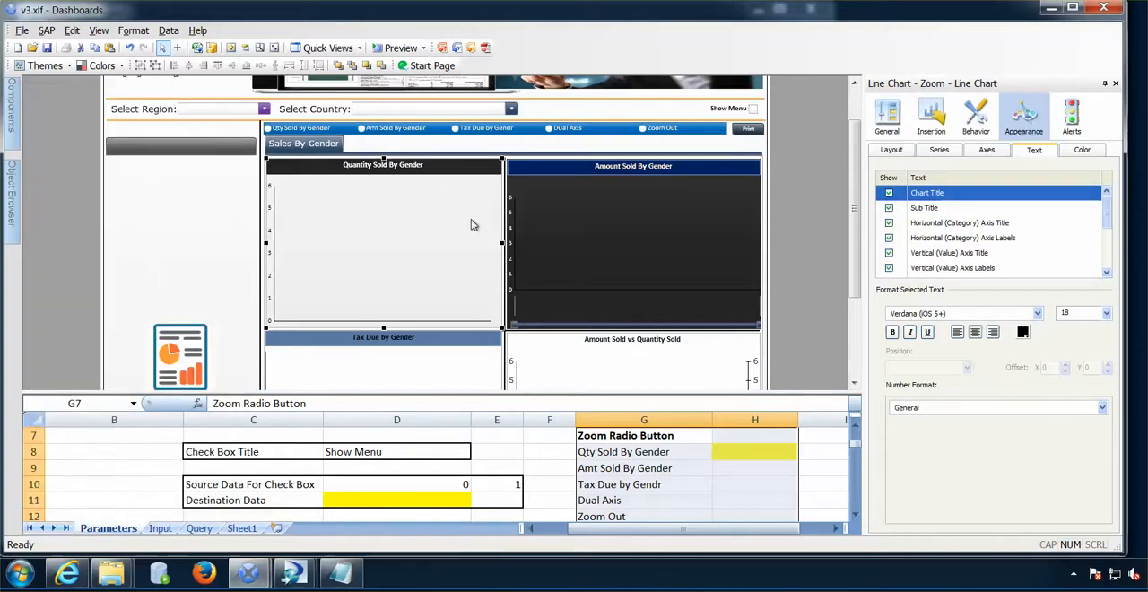
- Enlarge the zoom line chart across the full width of the tab area and down to the ticker so it covers all four charts
left_click_drag(505, 243, 709, 243)
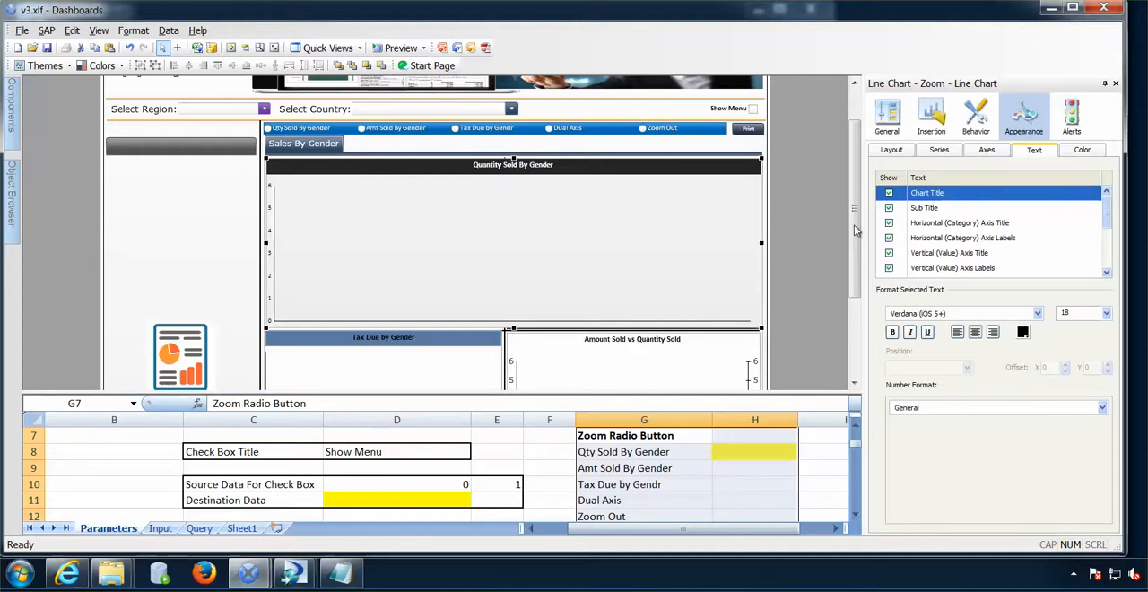
scroll(854, 225, "down", 3)
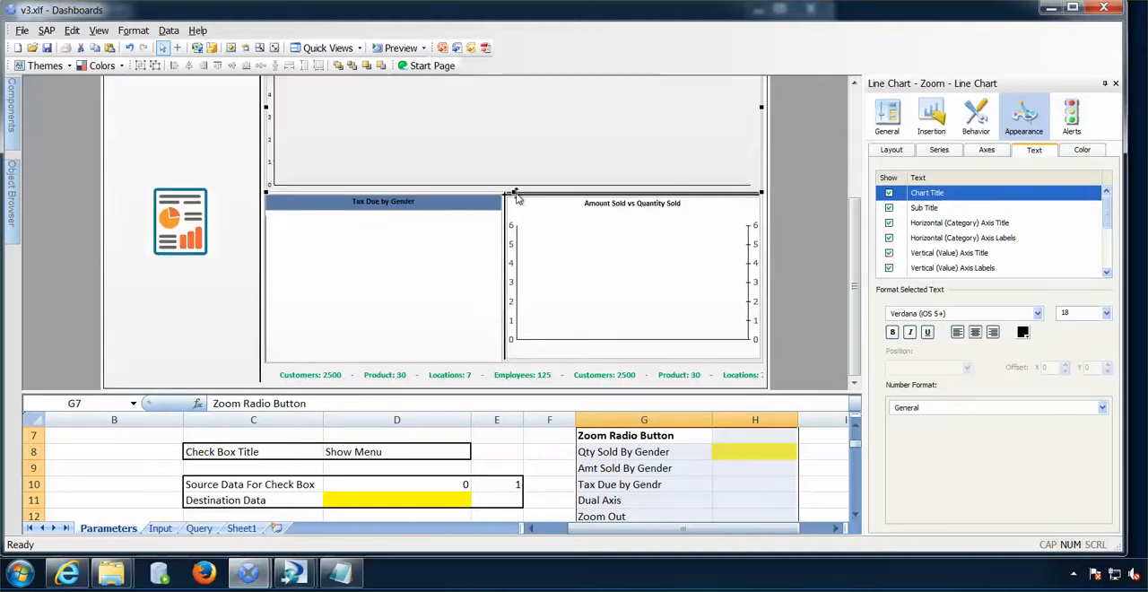
left_click_drag(513, 192, 502, 362)
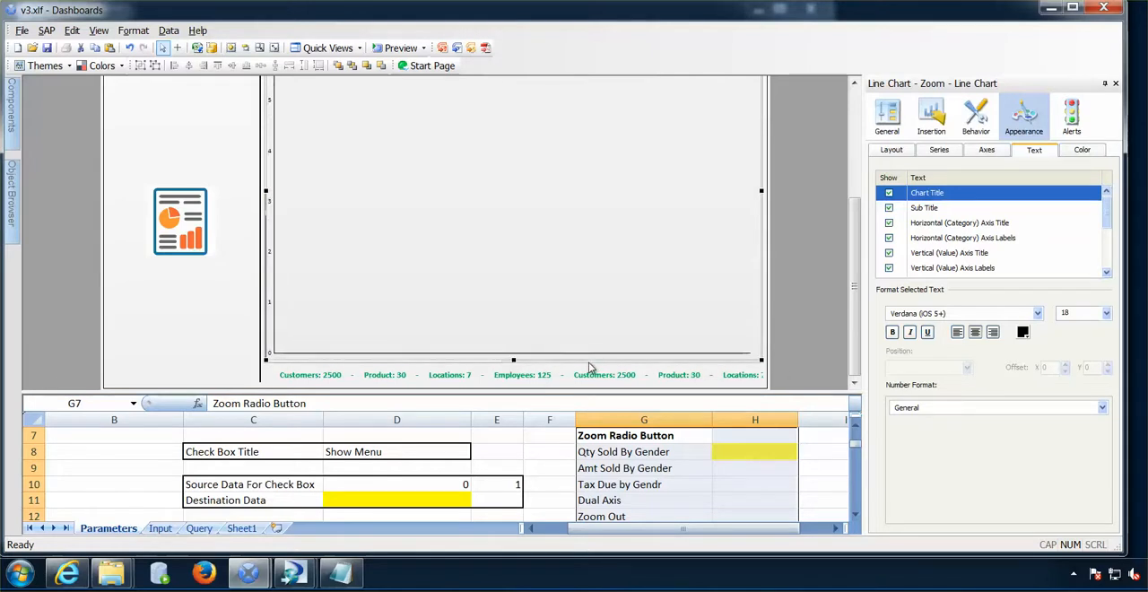
left_click_drag(515, 362, 515, 366)
left_click_drag(855, 350, 855, 340)
- Enlarge the embedded spreadsheet area and select the yellow destination cell H8 on the Parameters sheet
left_click(797, 392)
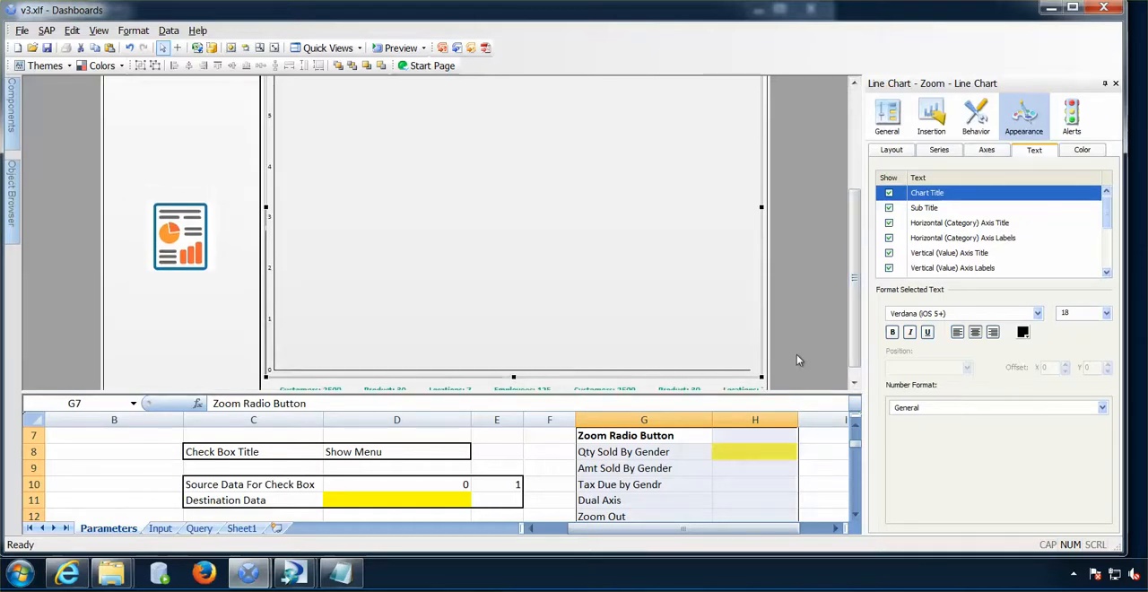
left_click_drag(790, 392, 787, 321)
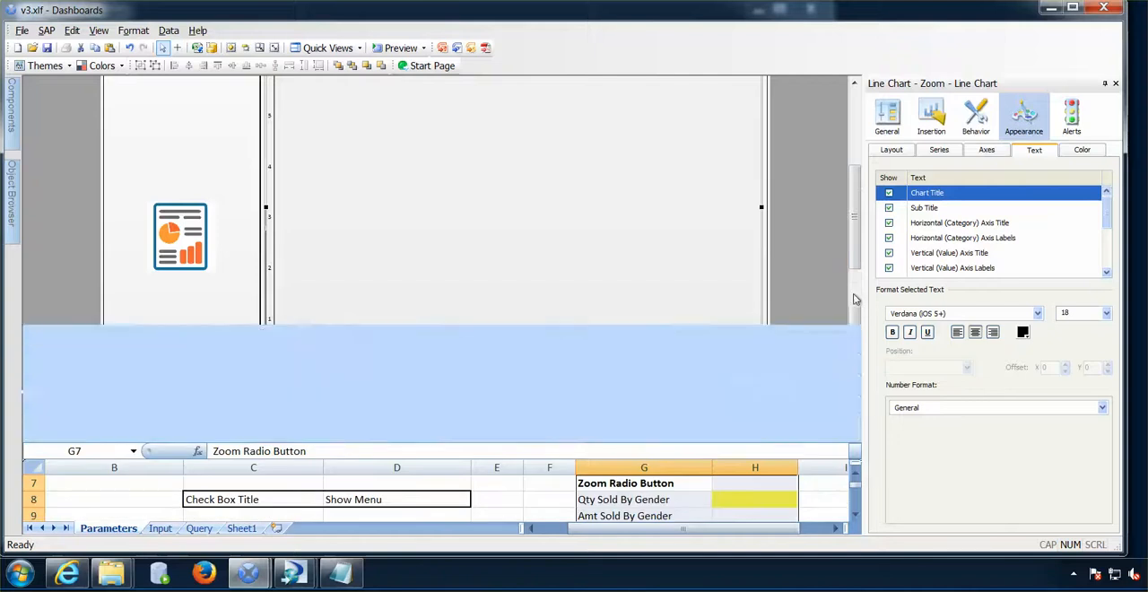
left_click_drag(859, 262, 858, 253)
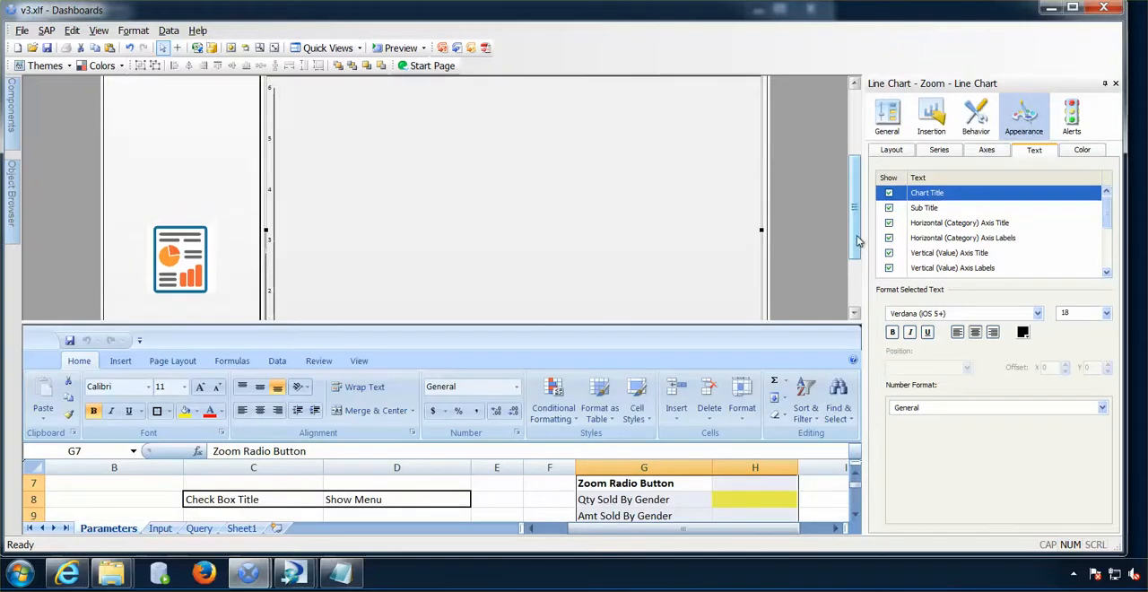
left_click(744, 499)
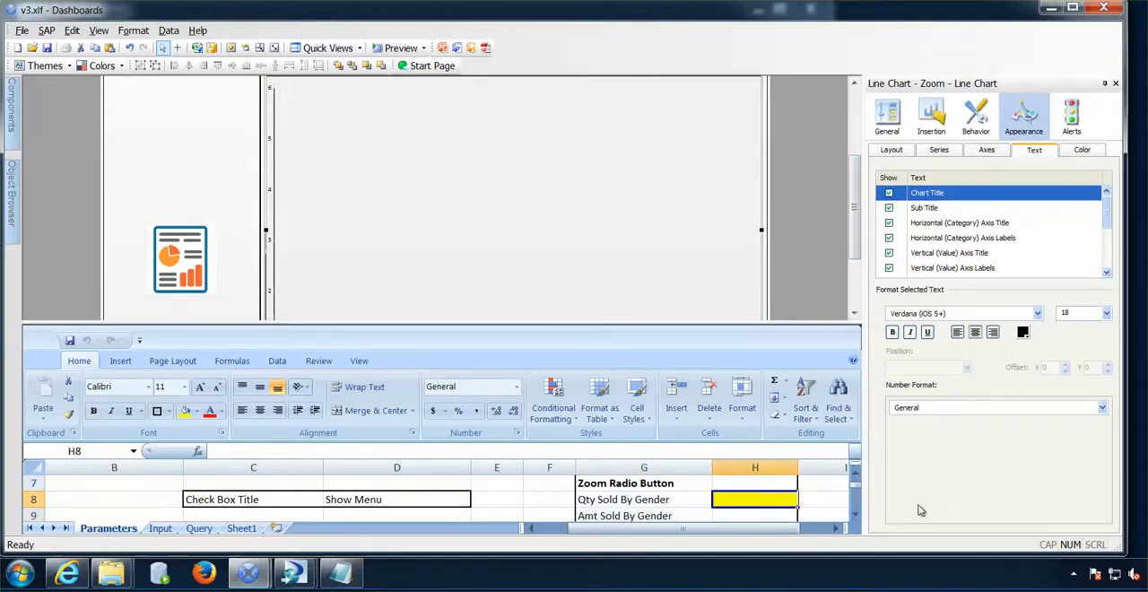
left_click_drag(857, 245, 857, 177)
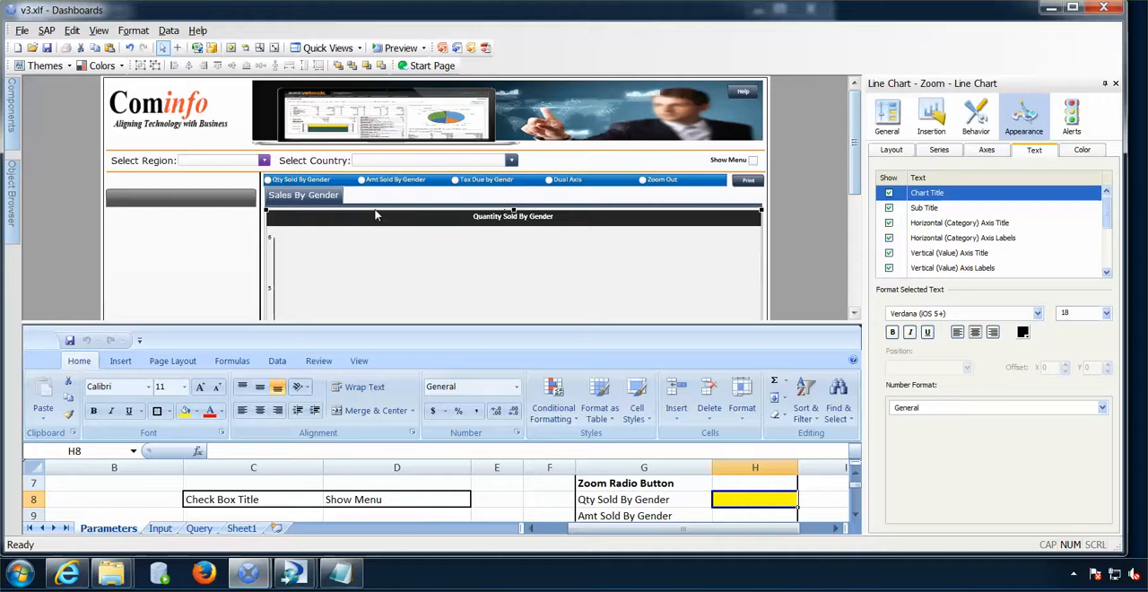
- Set the zoom line chart's dynamic visibility to status Parameters!$H$8 with key 1
left_click(890, 151)
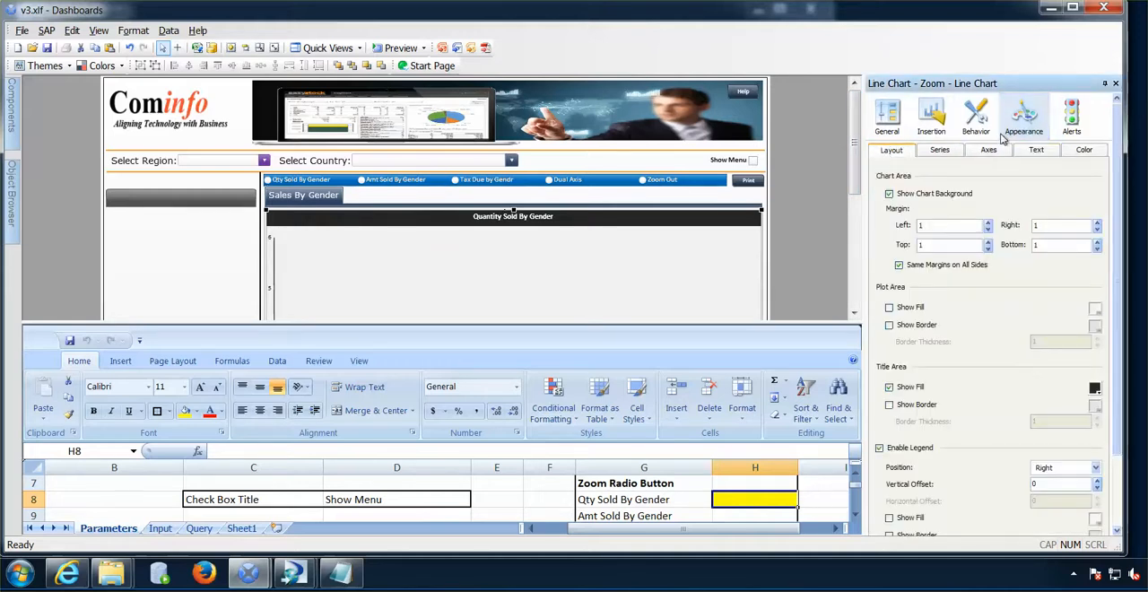
left_click(887, 126)
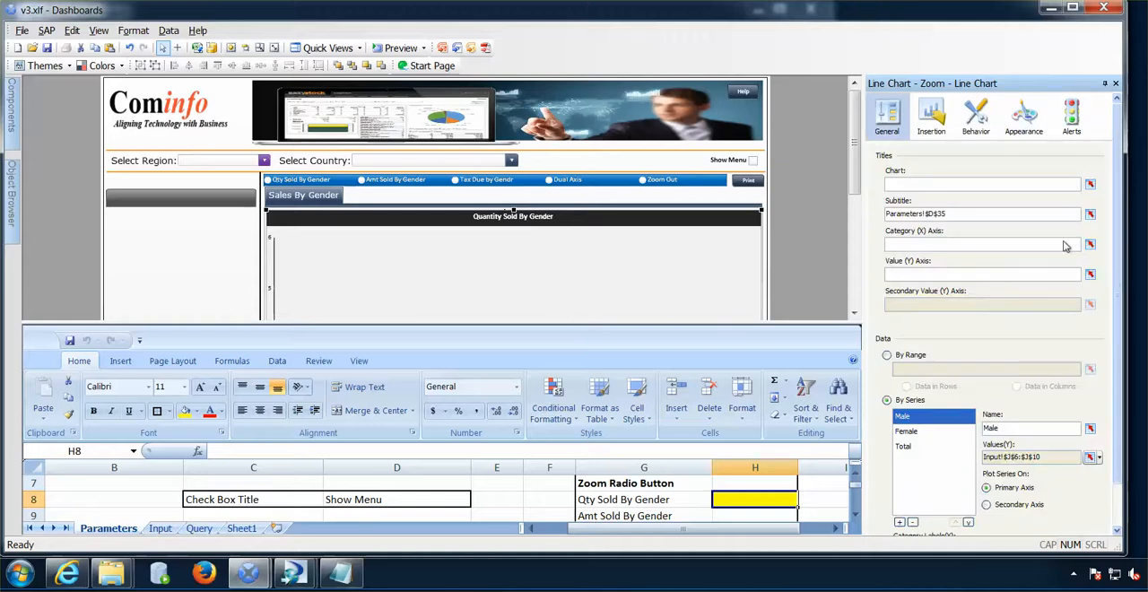
scroll(1119, 253, "down", 1)
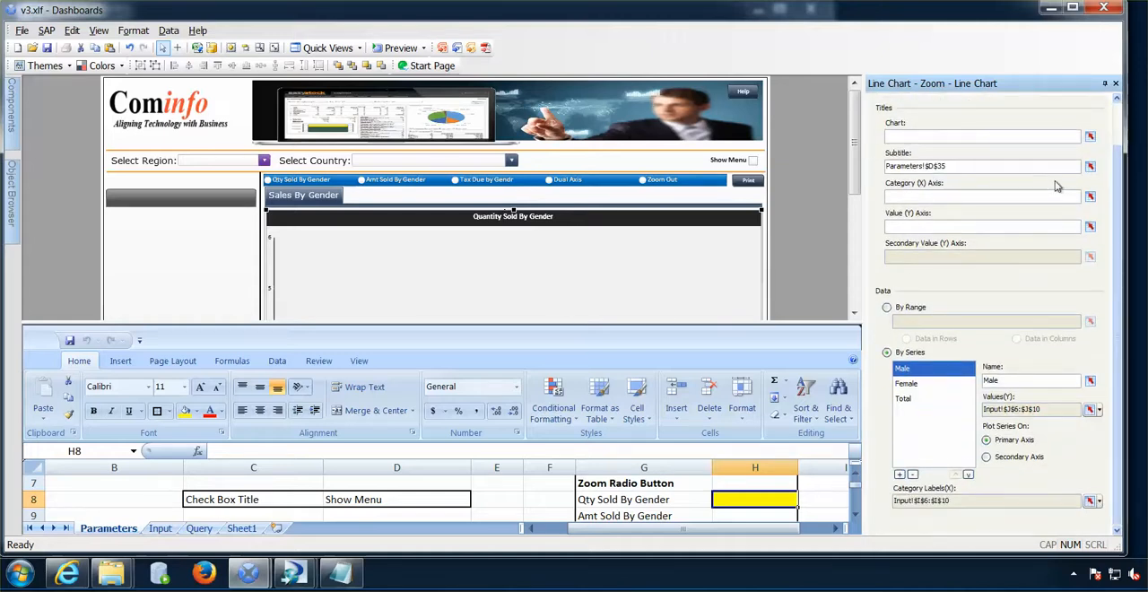
scroll(1120, 207, "up", 1)
left_click(975, 116)
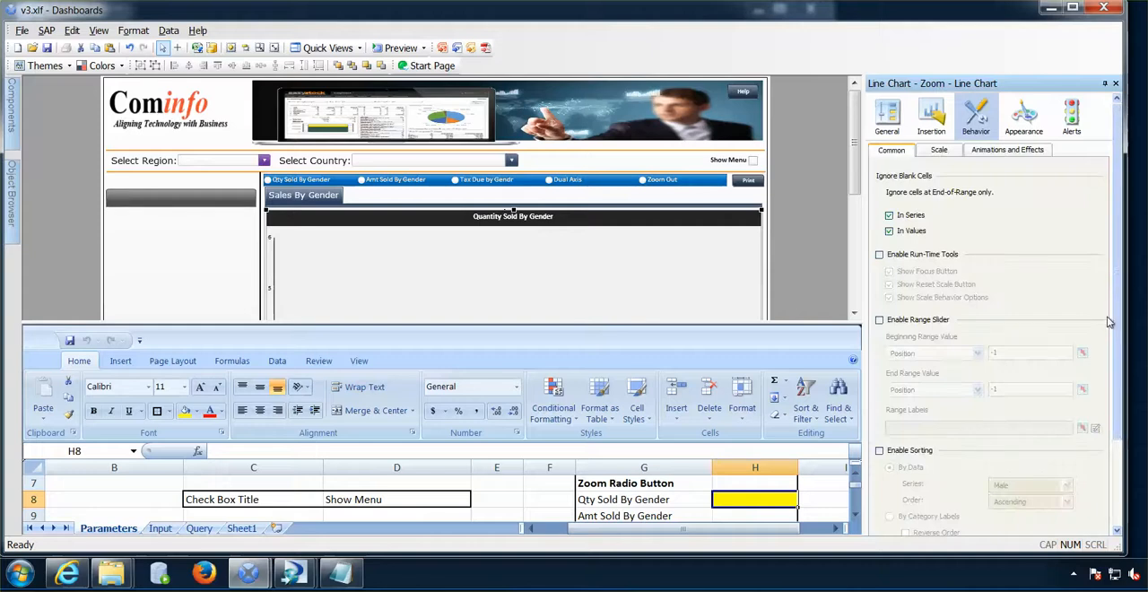
scroll(1069, 465, "down", 2)
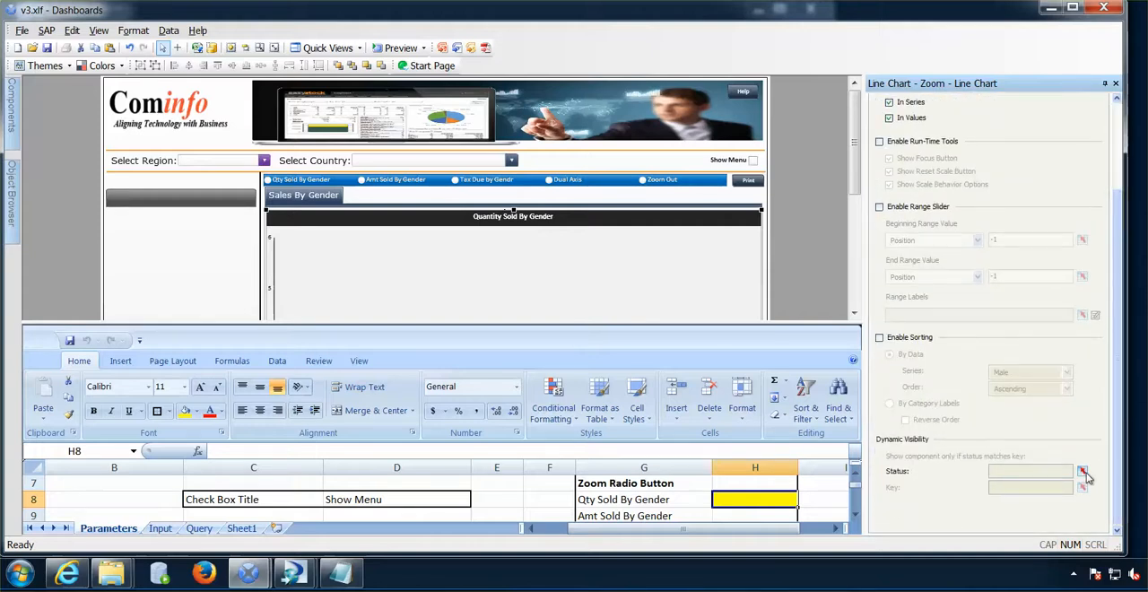
left_click(1082, 471)
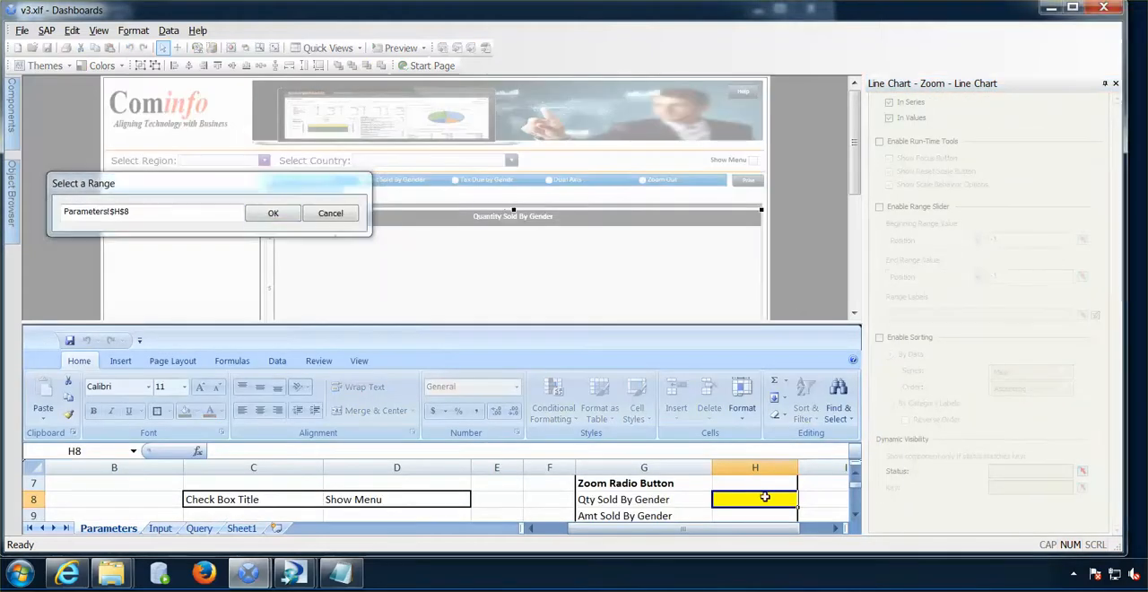
left_click(273, 213)
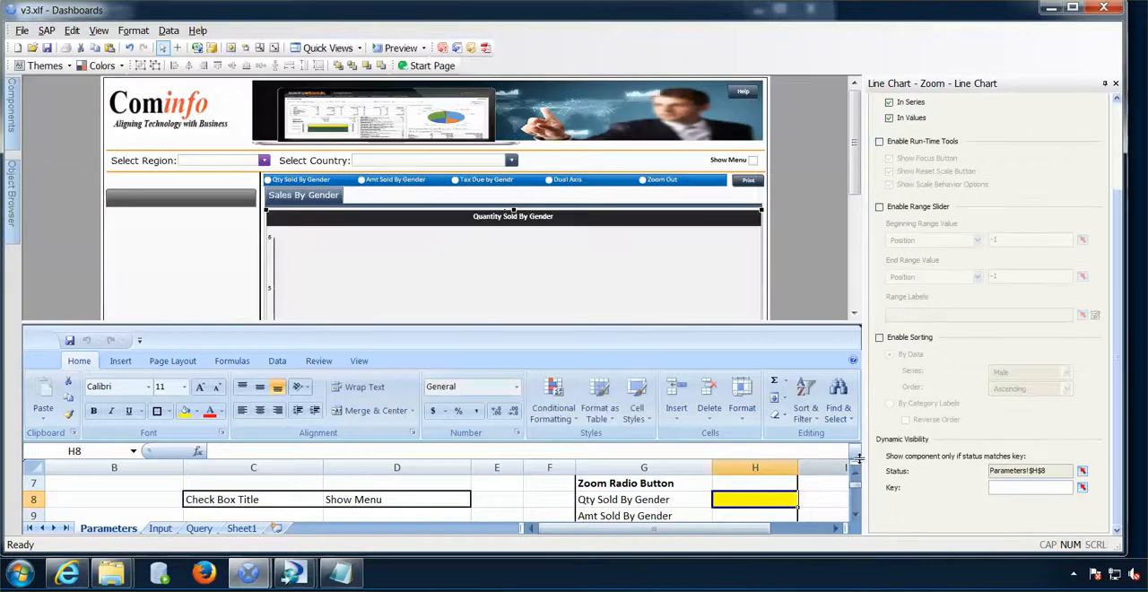
left_click(1006, 488)
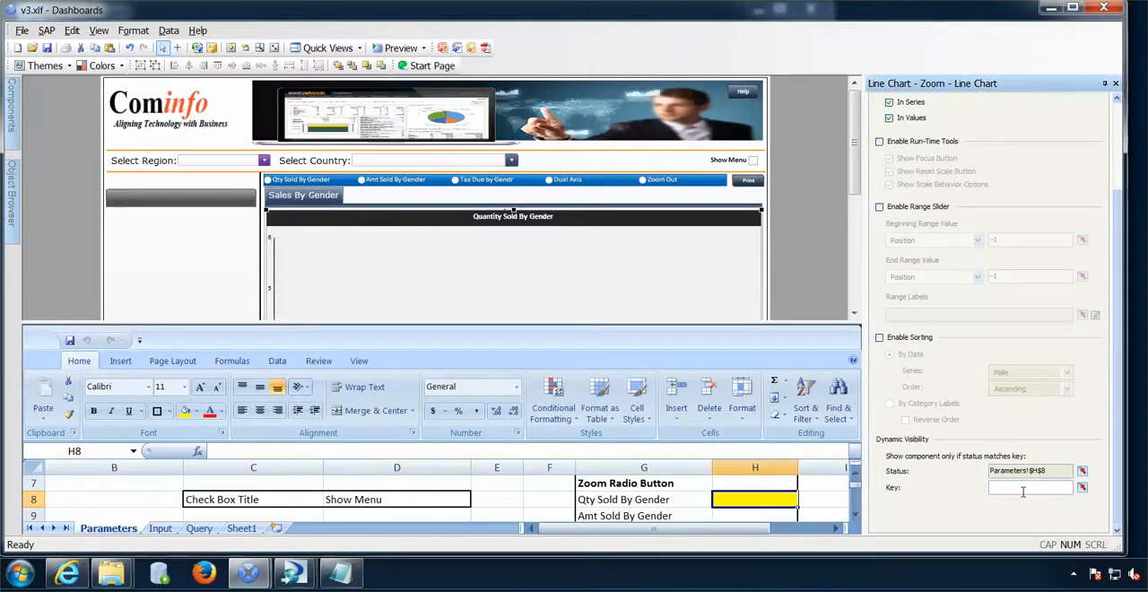
left_click(814, 499)
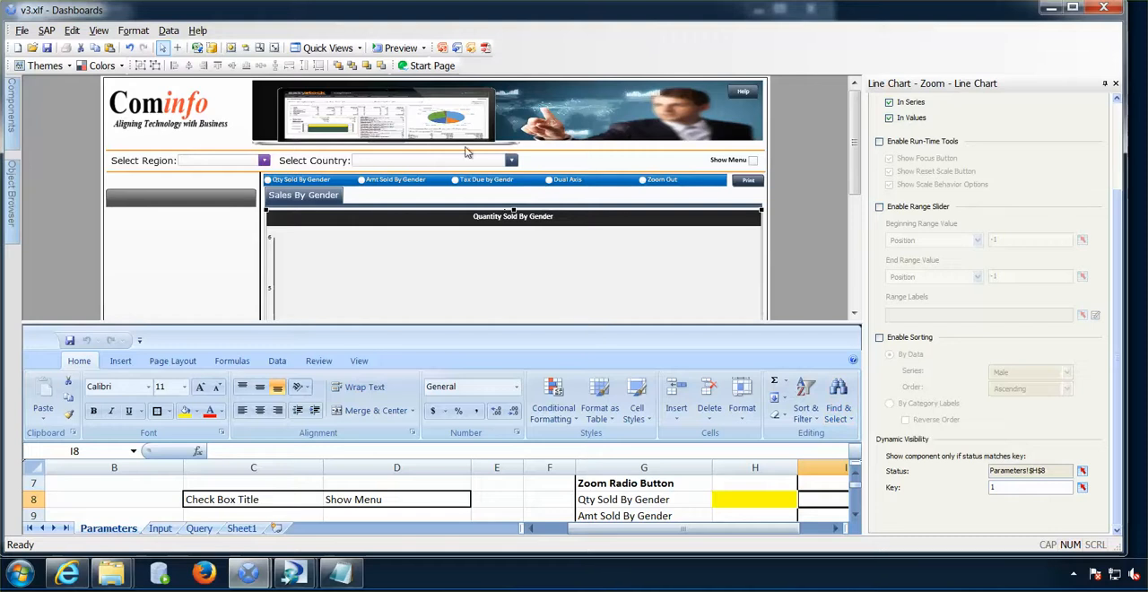
- Preview the dashboard with region Americas, country Canada, the menu shown and the Electronics category selected
left_click(401, 48)
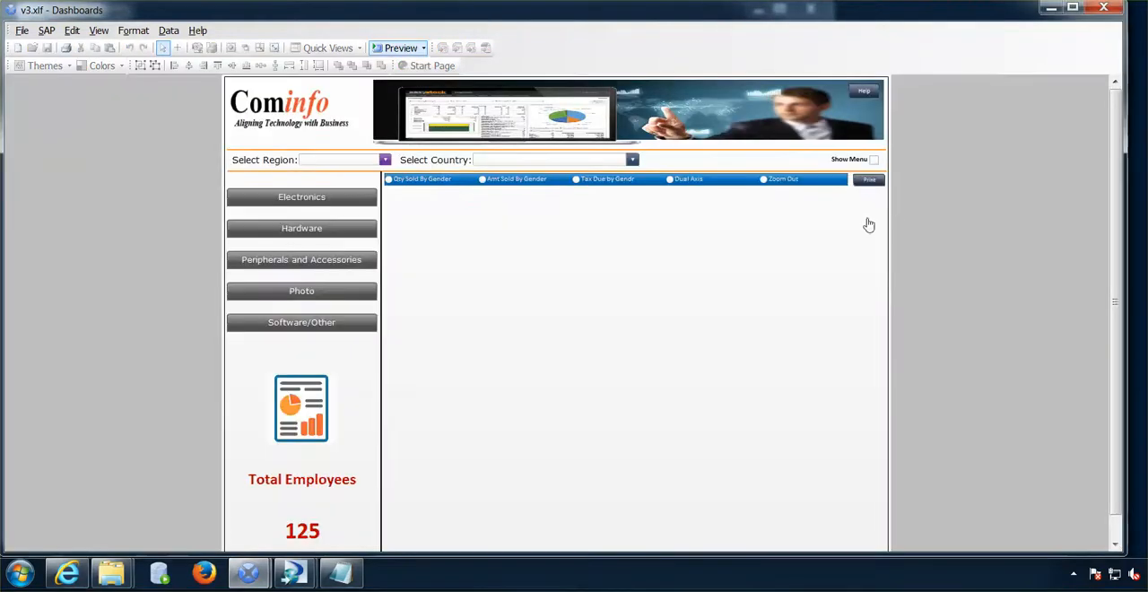
left_click(349, 169)
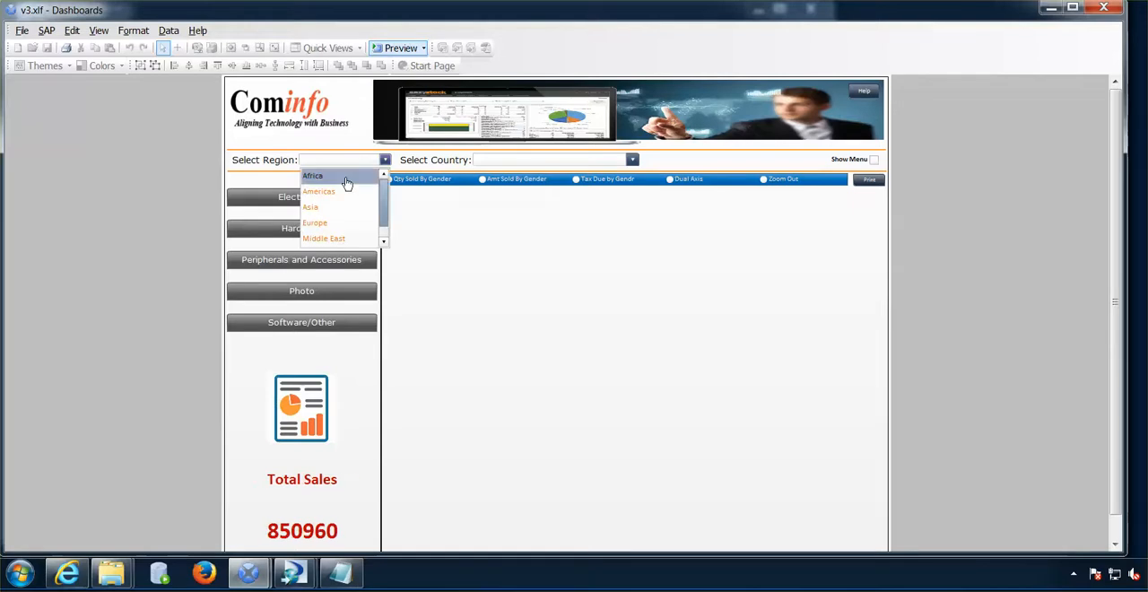
left_click(343, 196)
left_click(507, 168)
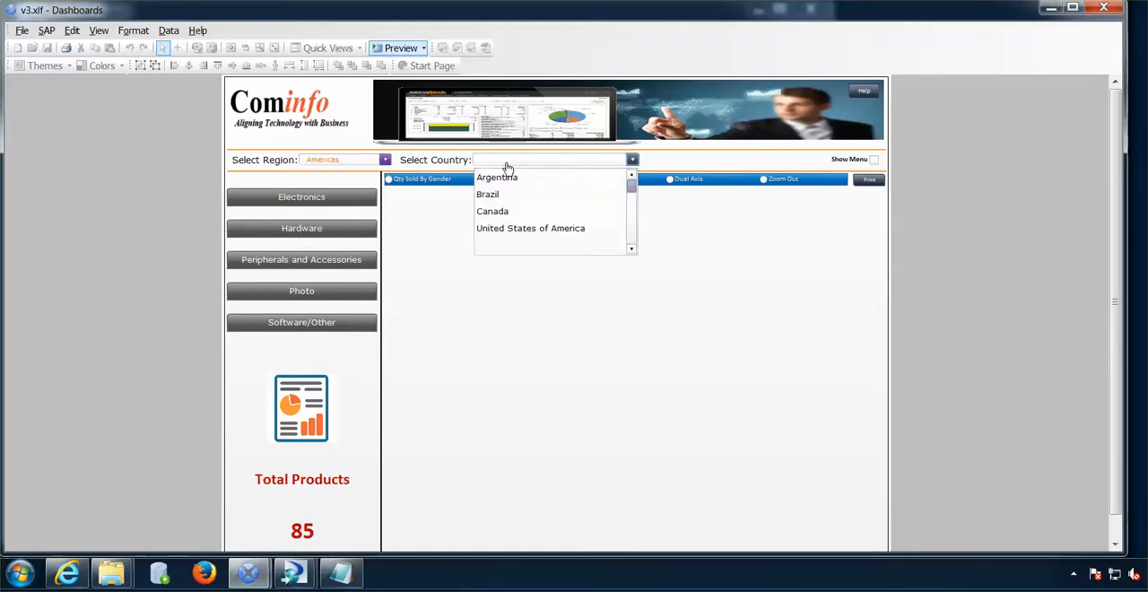
left_click(508, 211)
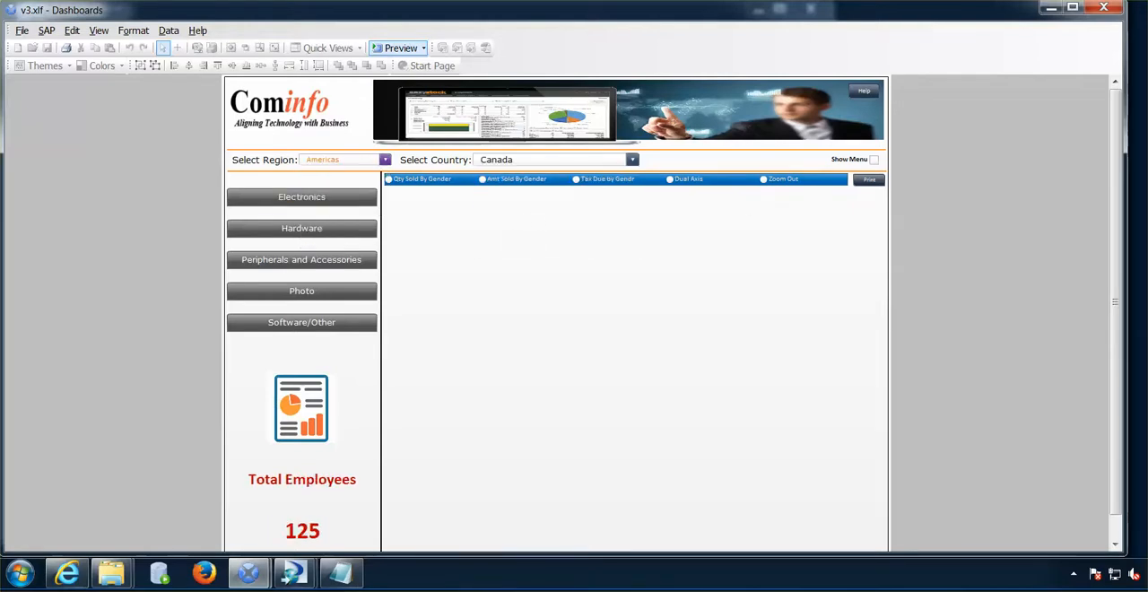
left_click(873, 161)
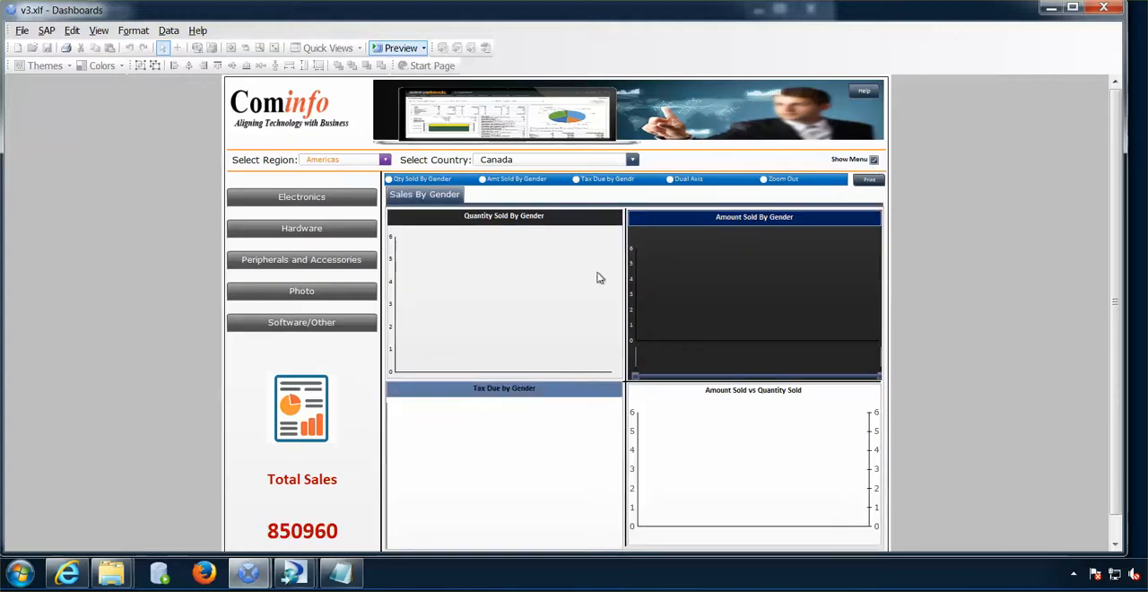
left_click(283, 200)
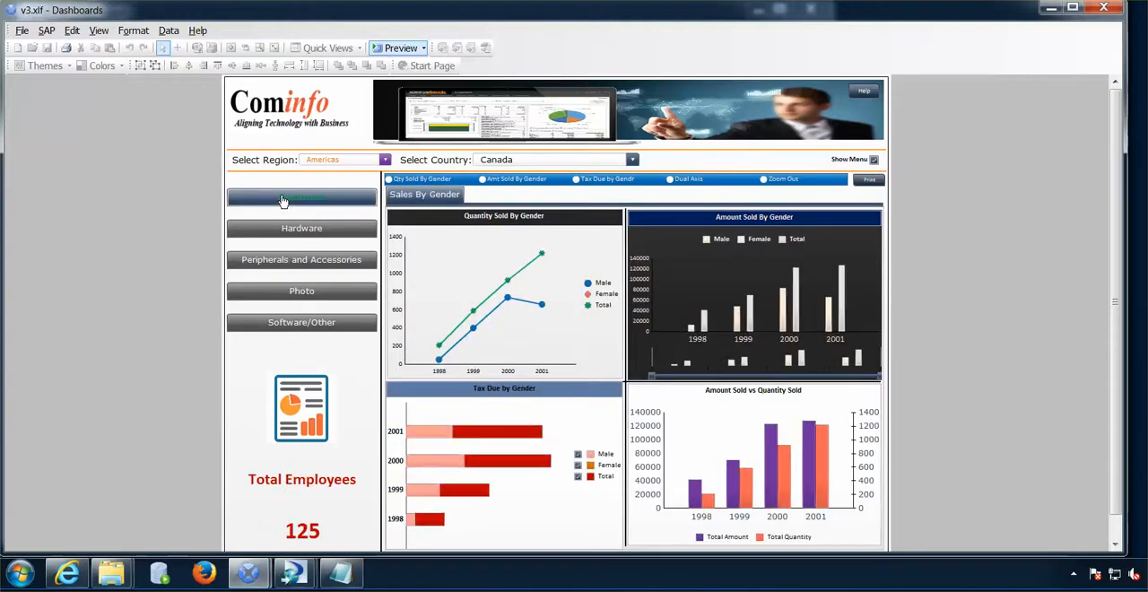
- Test zooming the Qty Sold By Gender chart in and out, including with Hardware and United States of America, and return to the design view
left_click(389, 182)
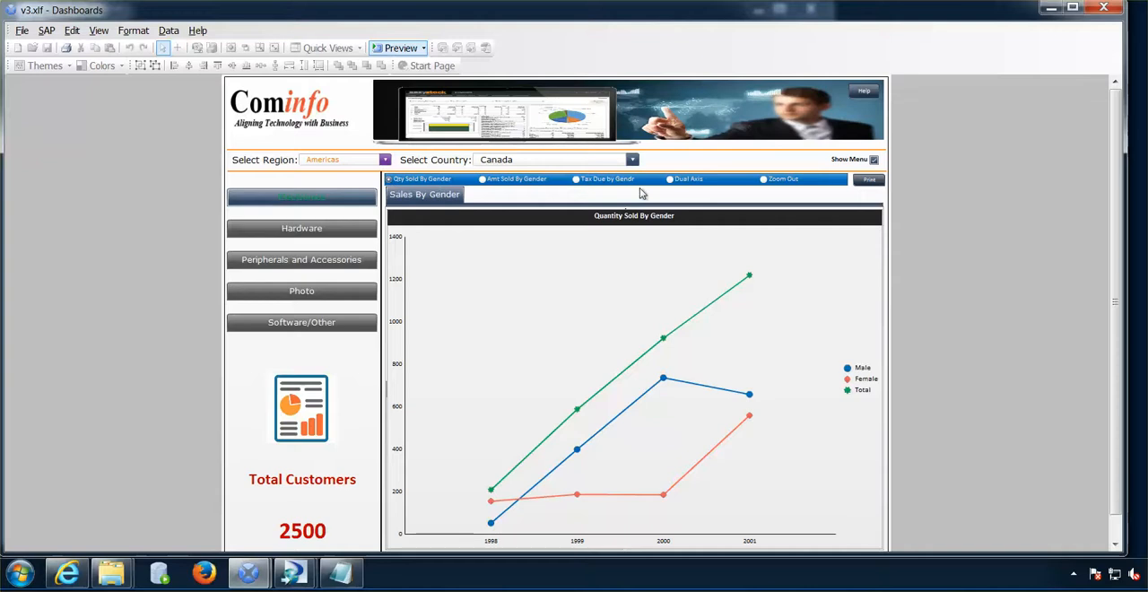
left_click(763, 180)
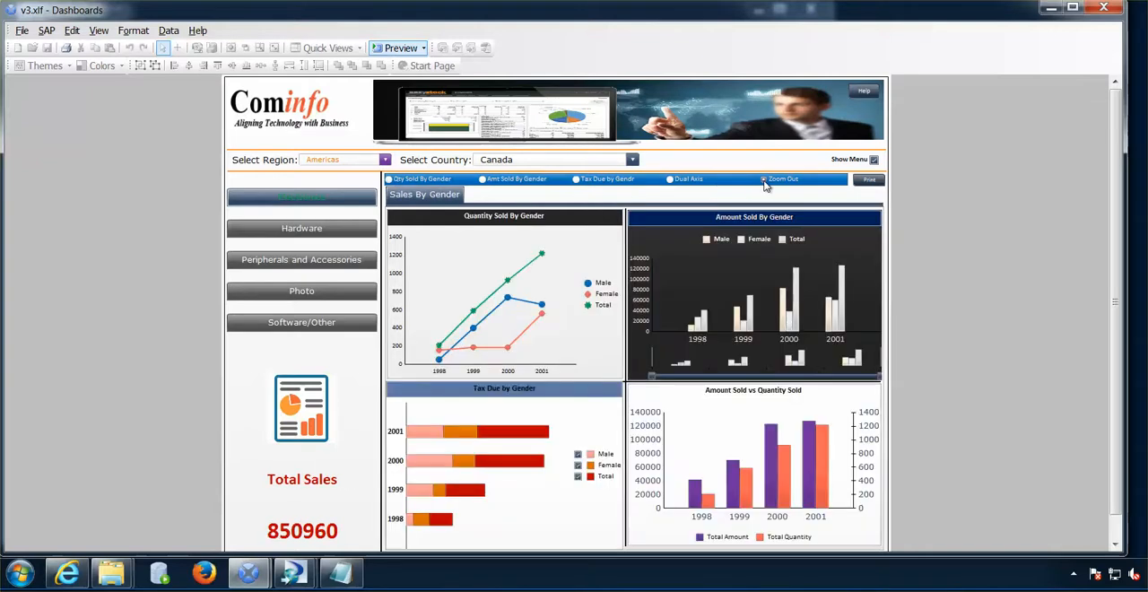
left_click(389, 179)
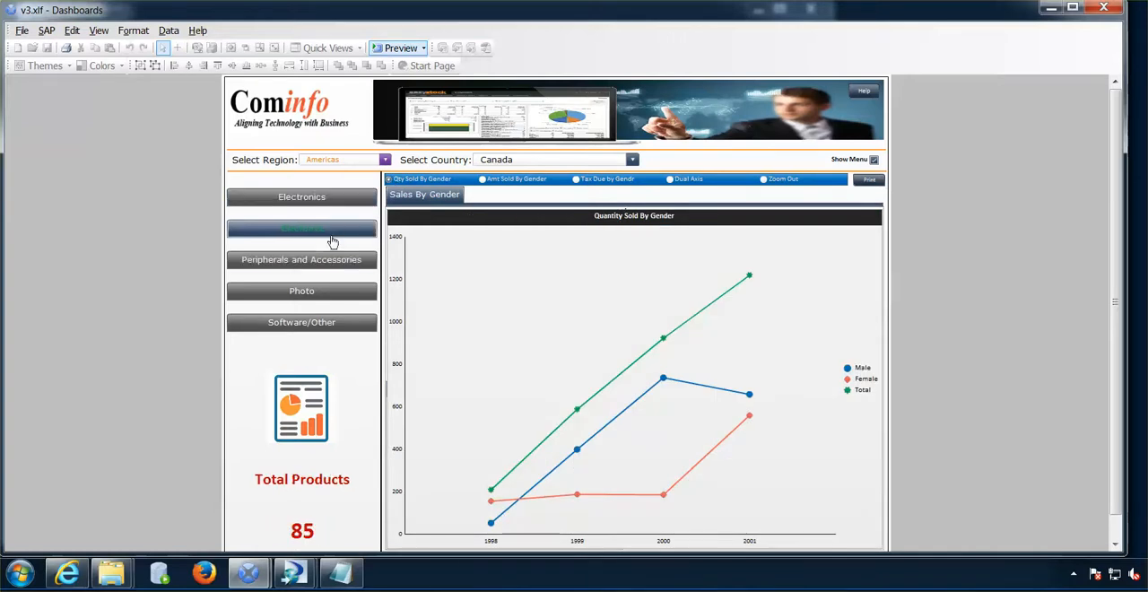
left_click(332, 243)
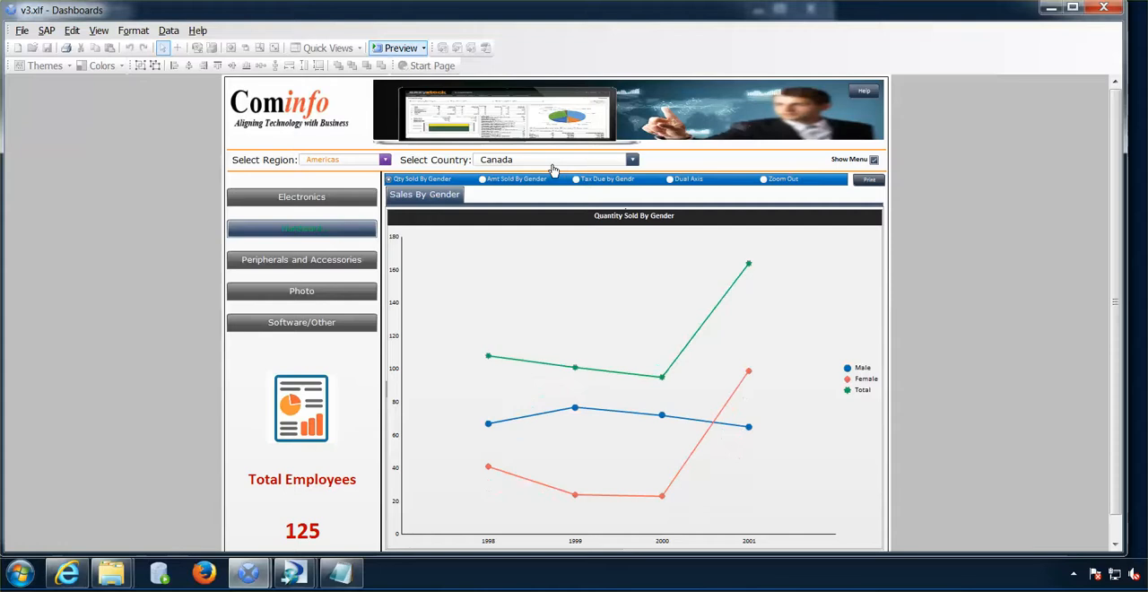
left_click(516, 164)
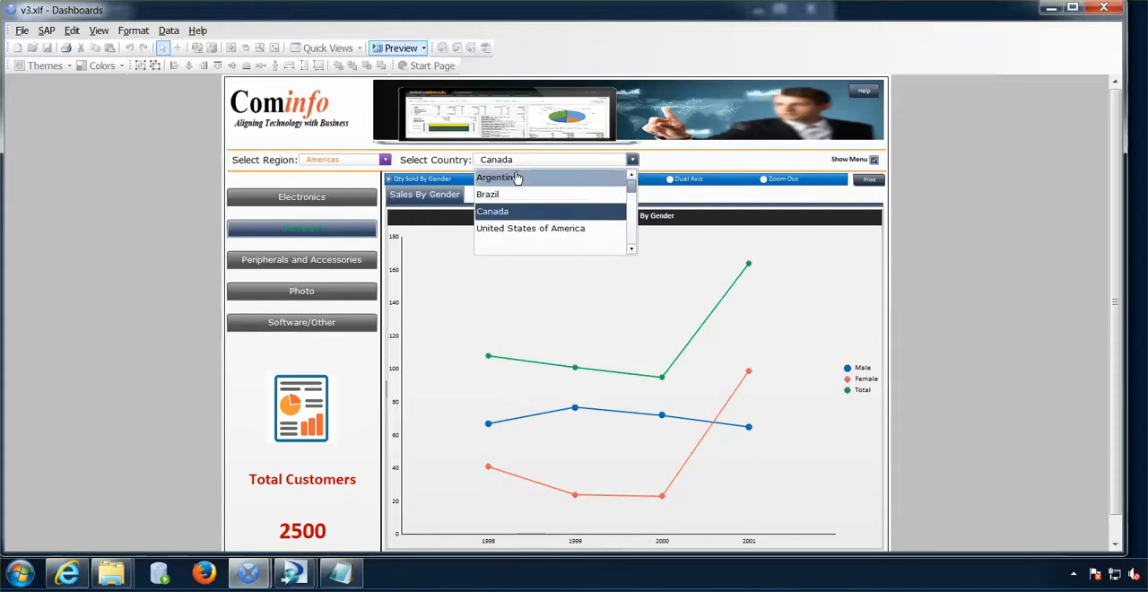
left_click(519, 228)
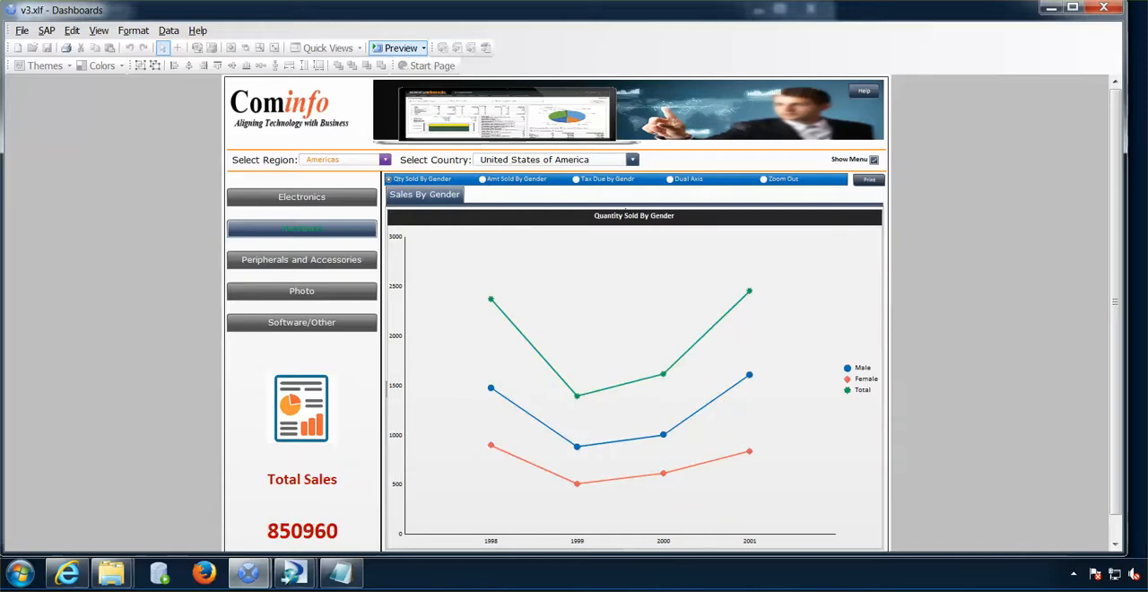
left_click(765, 182)
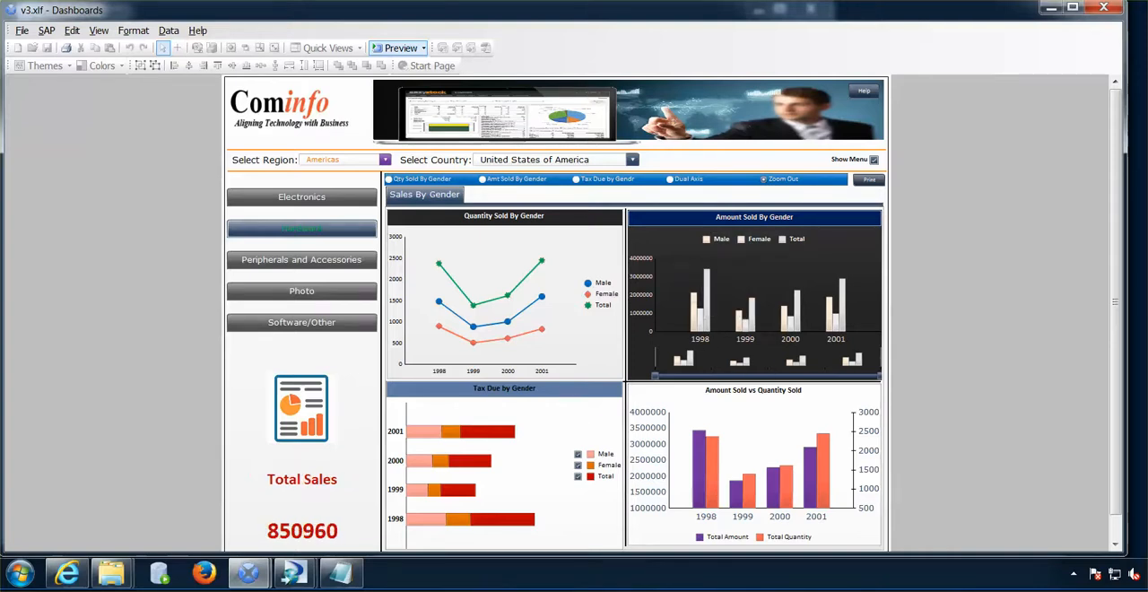
left_click(400, 48)
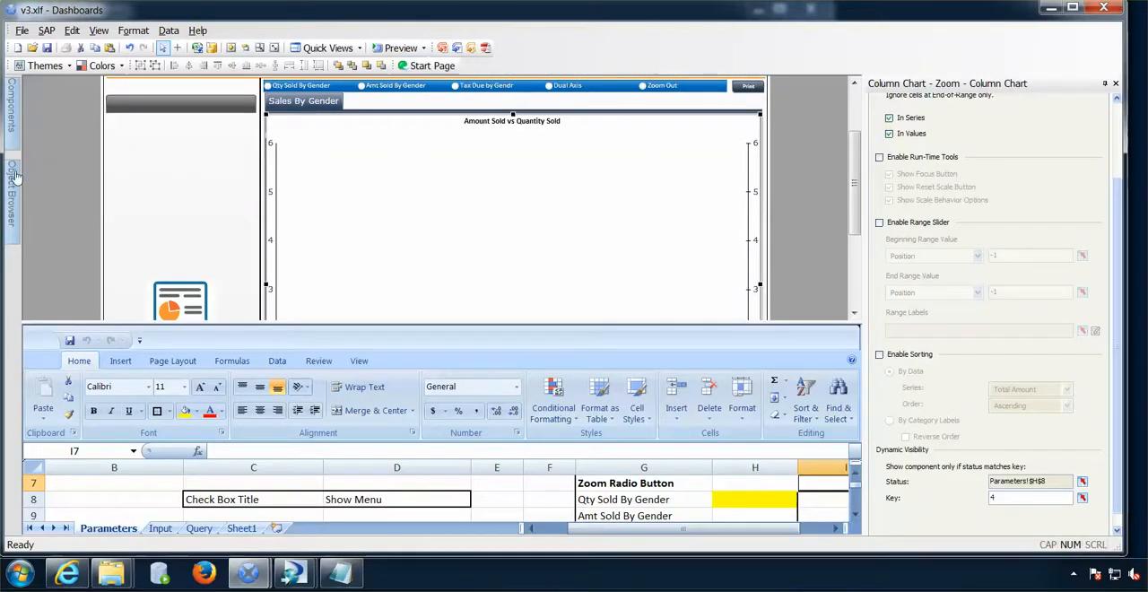
- Step through the four zoom chart copies in the object list, from Line Chart - Zoom to the last Column Chart - Zoom
mouse_move(16, 178)
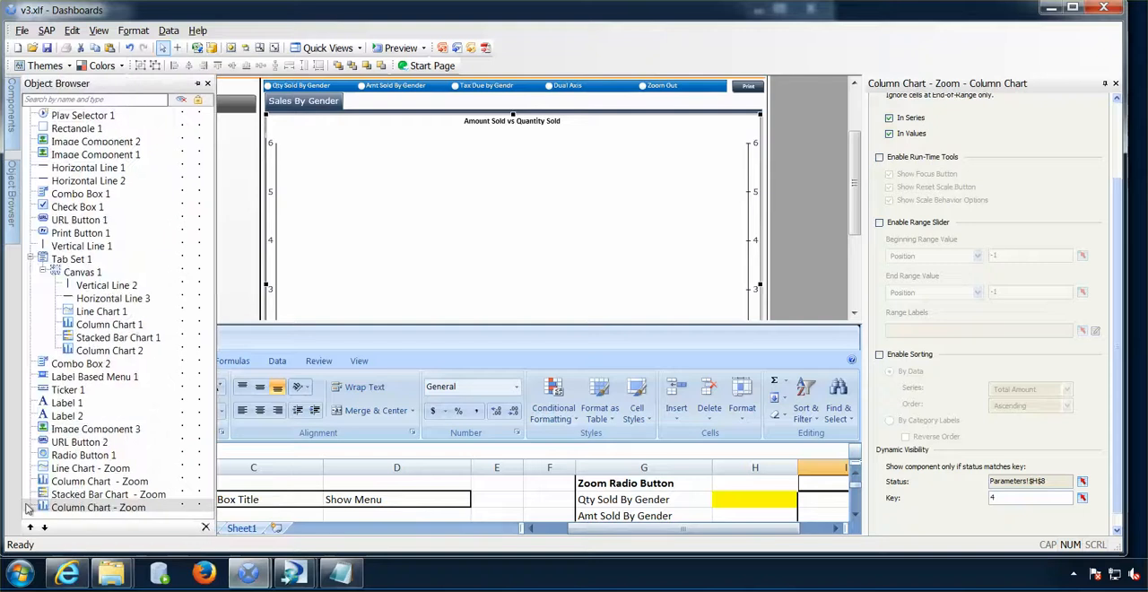
left_click(96, 468)
key("Down")
key("Down")
key("Down")
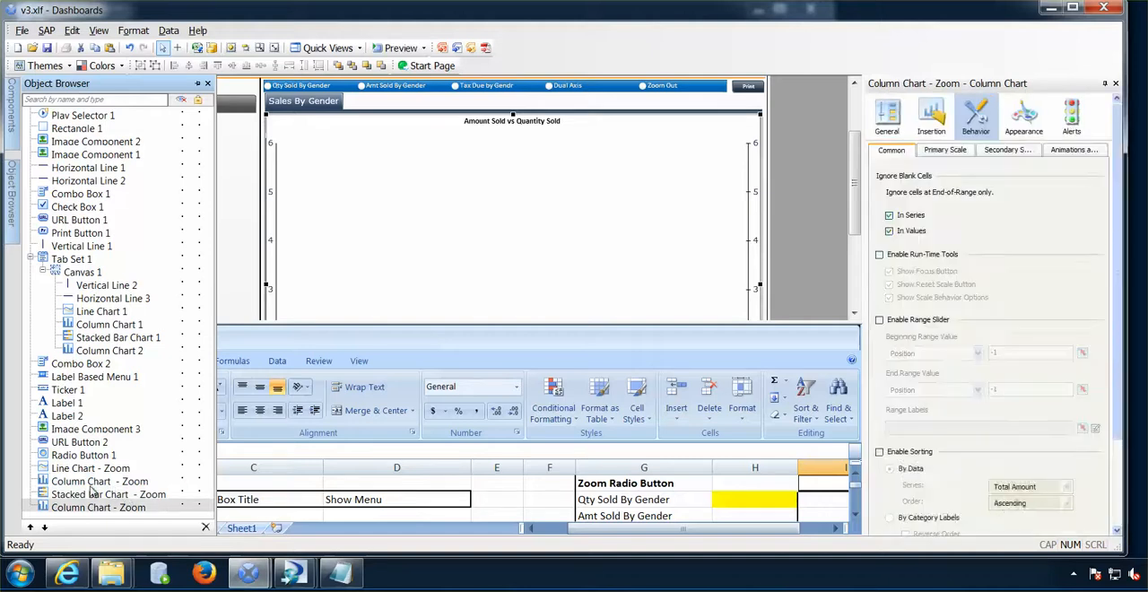
- Check the dynamic visibility status and key of the Column Chart and Stacked Bar Chart zoom copies against cell H8 on the Parameters sheet
left_click(94, 482)
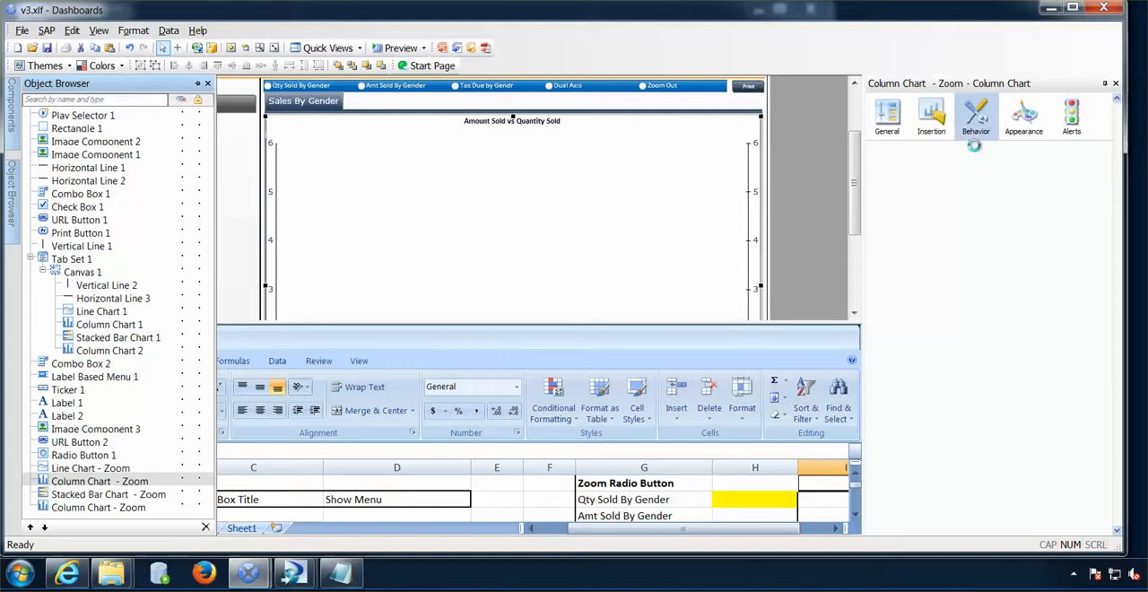
left_click_drag(1116, 235, 1114, 356)
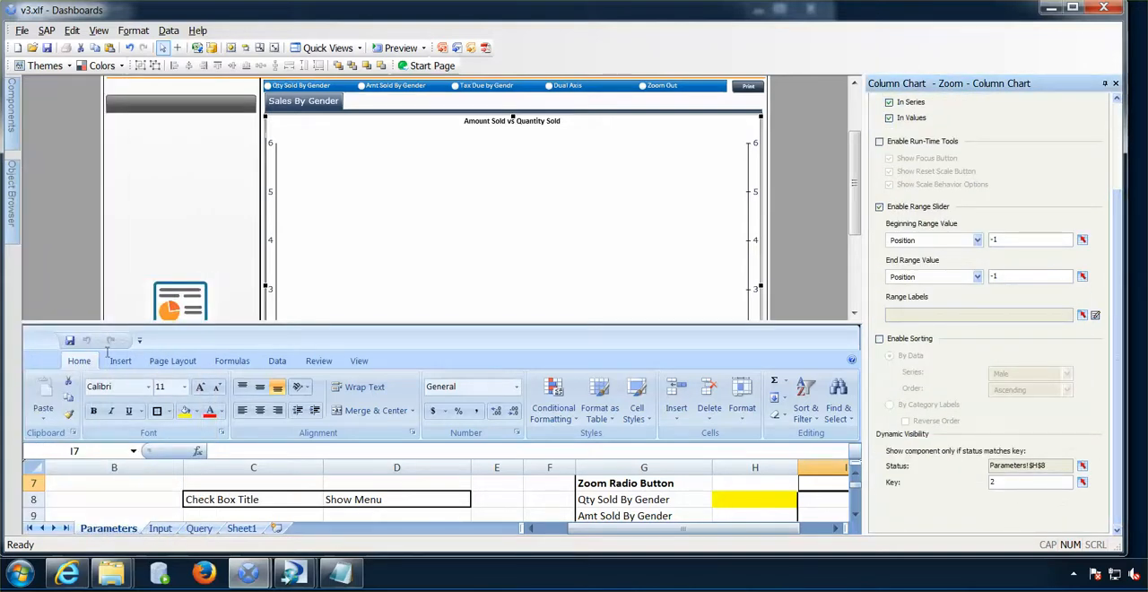
mouse_move(13, 220)
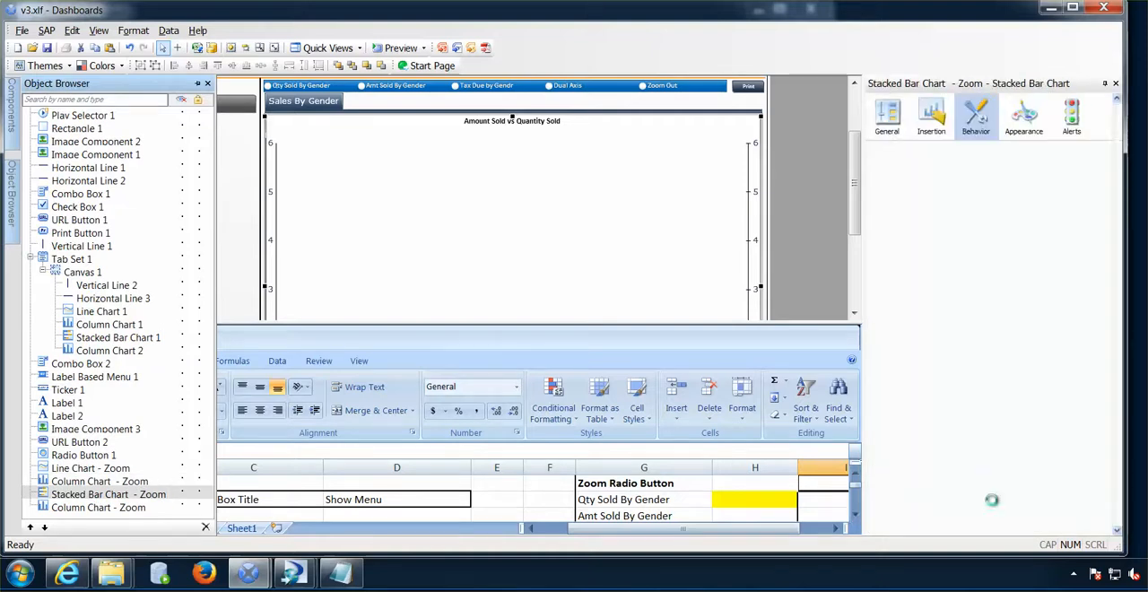
left_click_drag(1118, 432, 1118, 532)
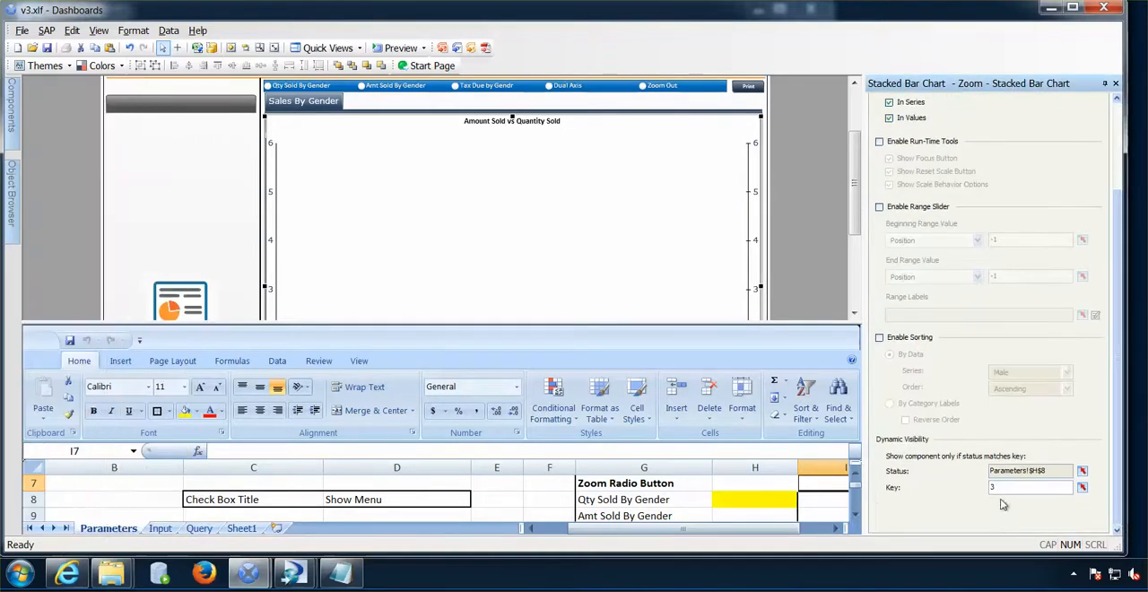
left_click_drag(689, 322, 619, 241)
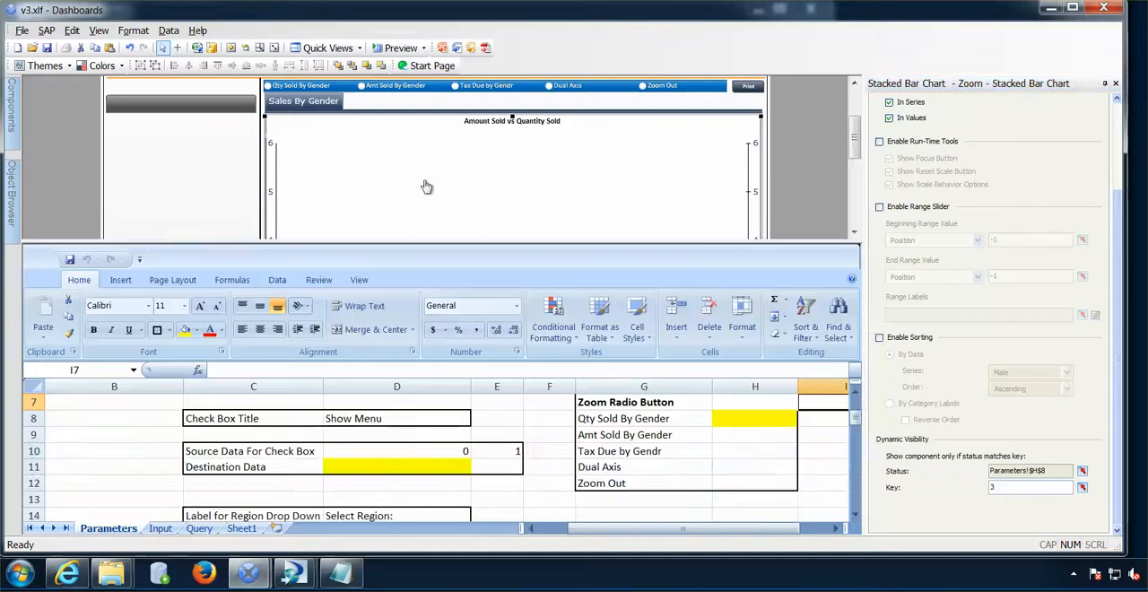
left_click(728, 419)
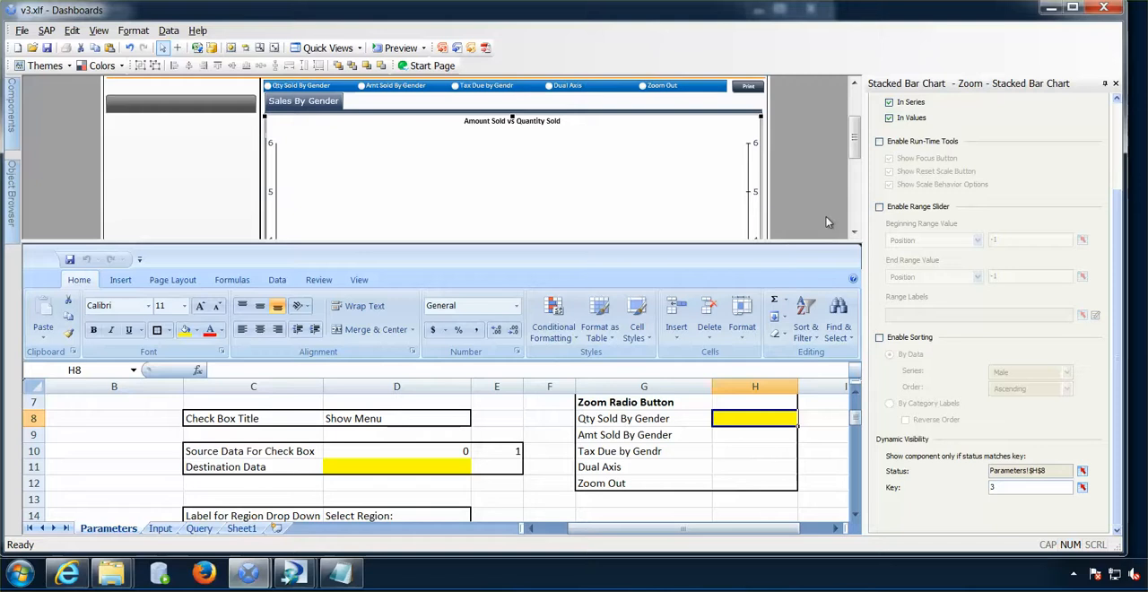
- Set the zoom radio button's dynamic visibility to status Parameters!$D$11 with key 1
left_click_drag(807, 238, 806, 331)
scroll(839, 163, "up", 3)
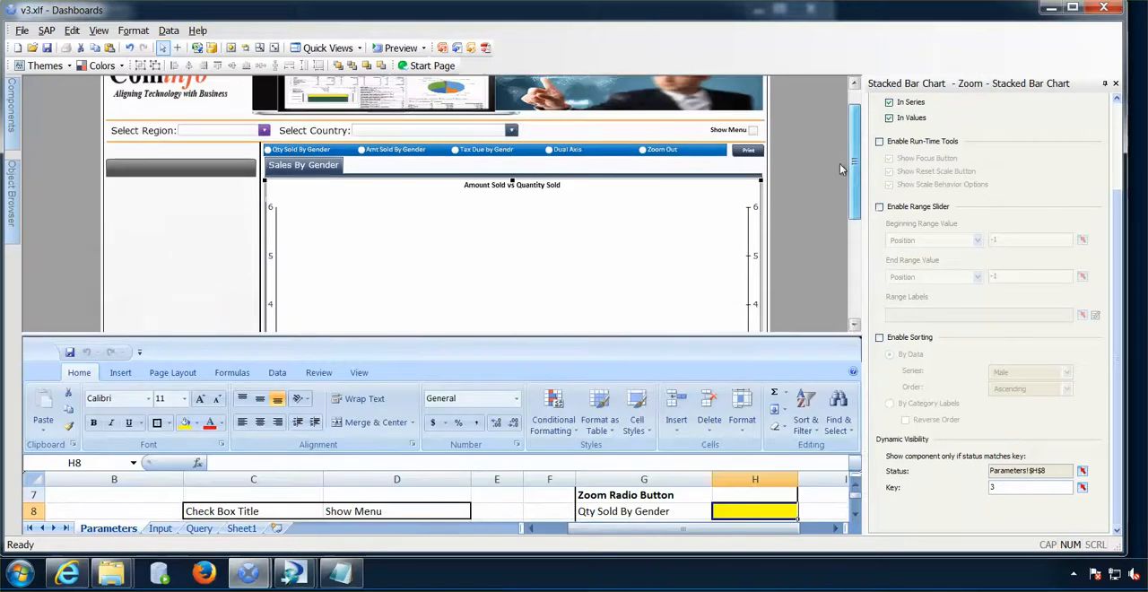
left_click(681, 153)
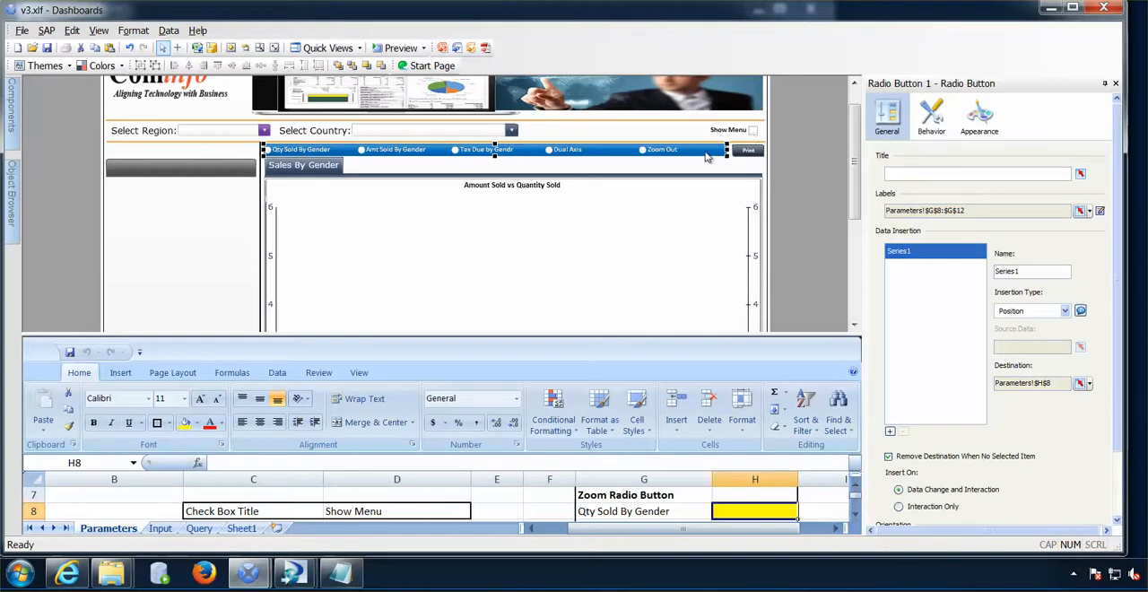
left_click(932, 126)
left_click(1092, 369)
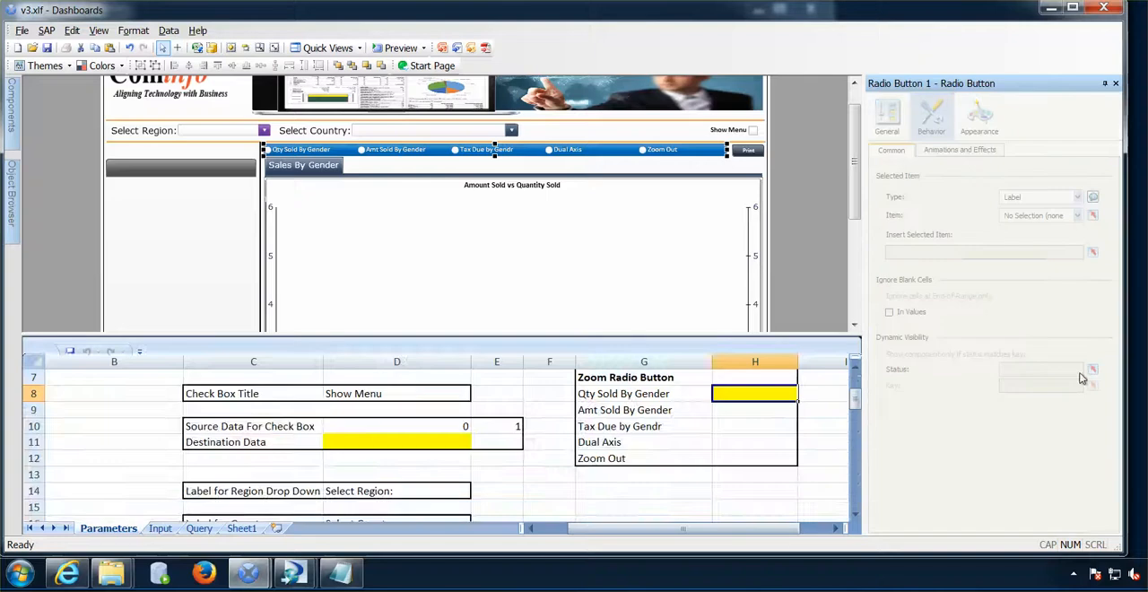
left_click_drag(651, 339, 665, 238)
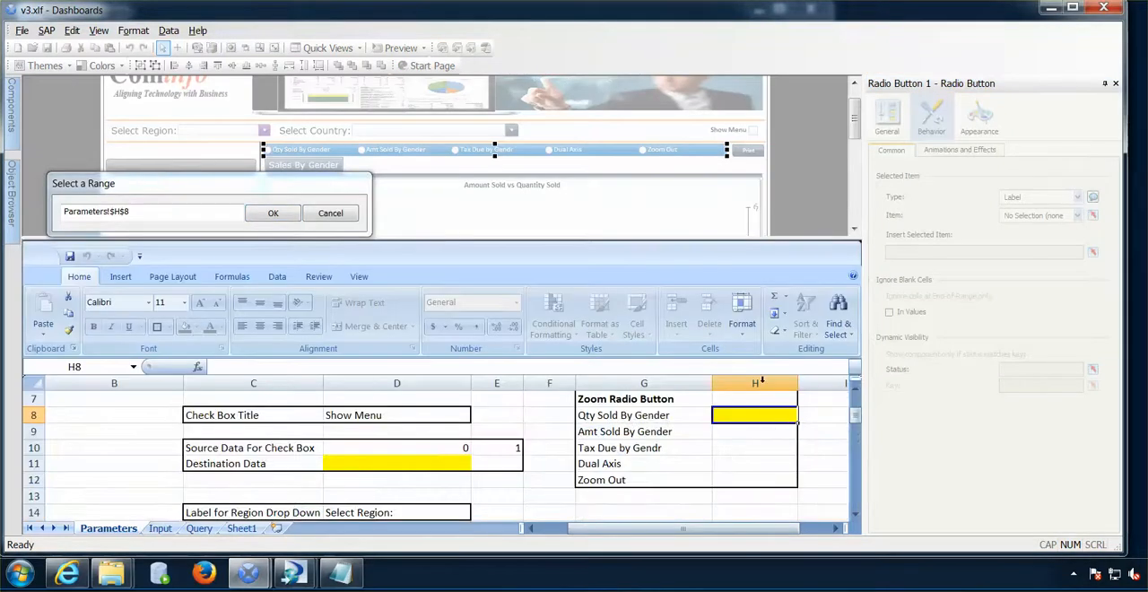
left_click(362, 460)
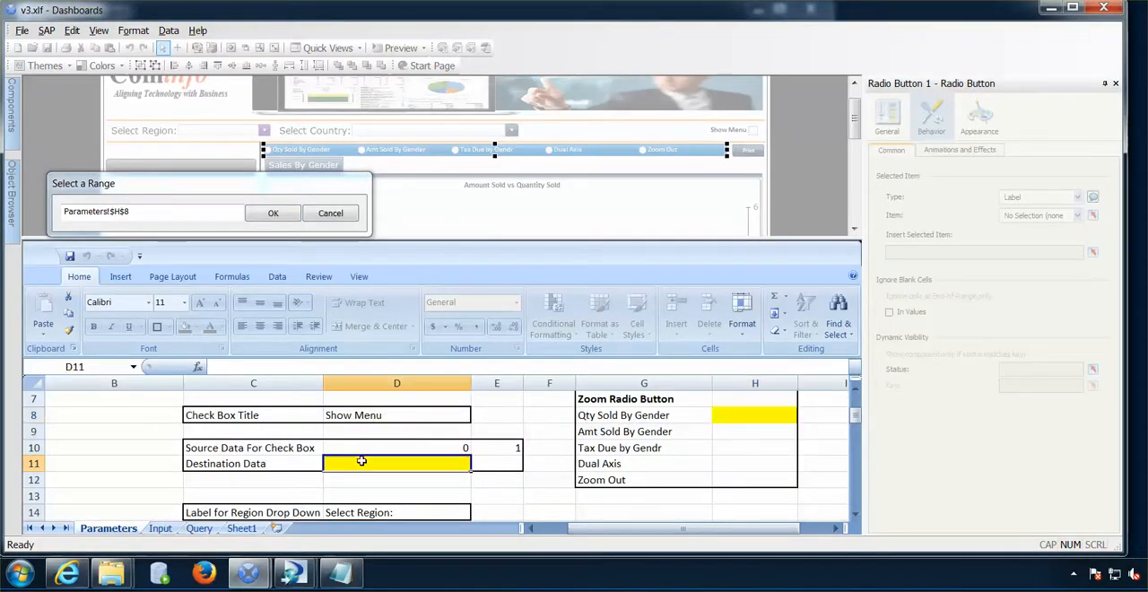
left_click(273, 214)
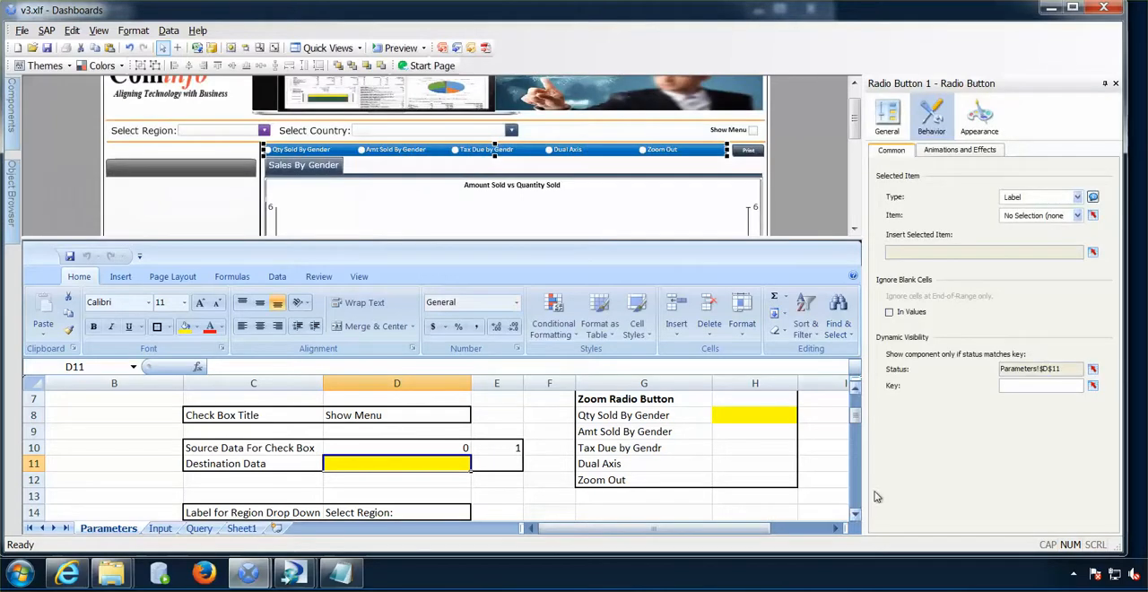
left_click(1010, 387)
type("1")
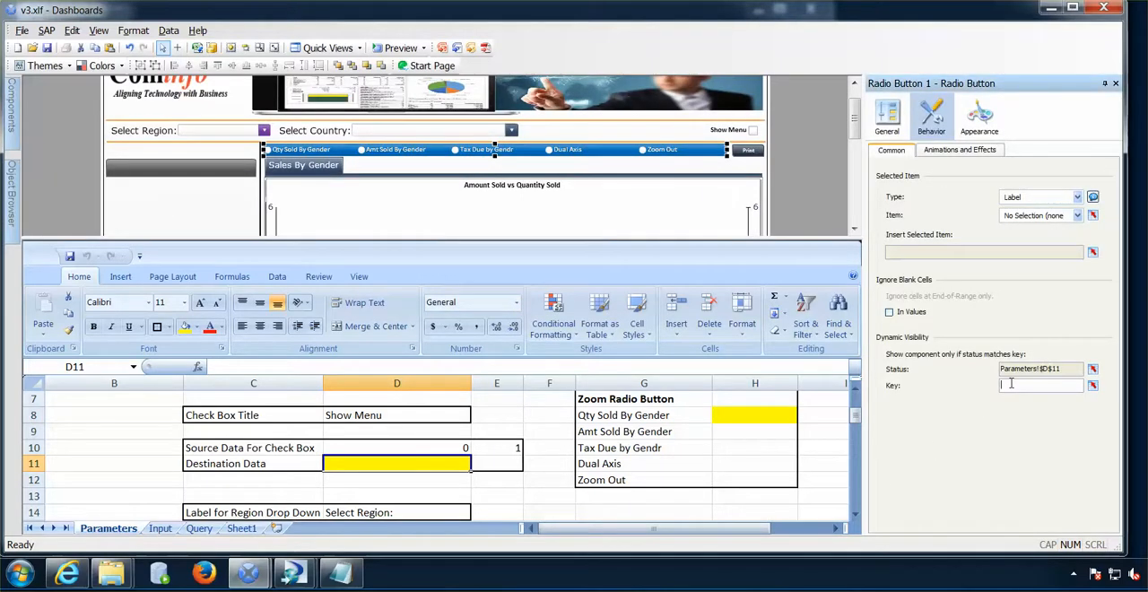
left_click(789, 498)
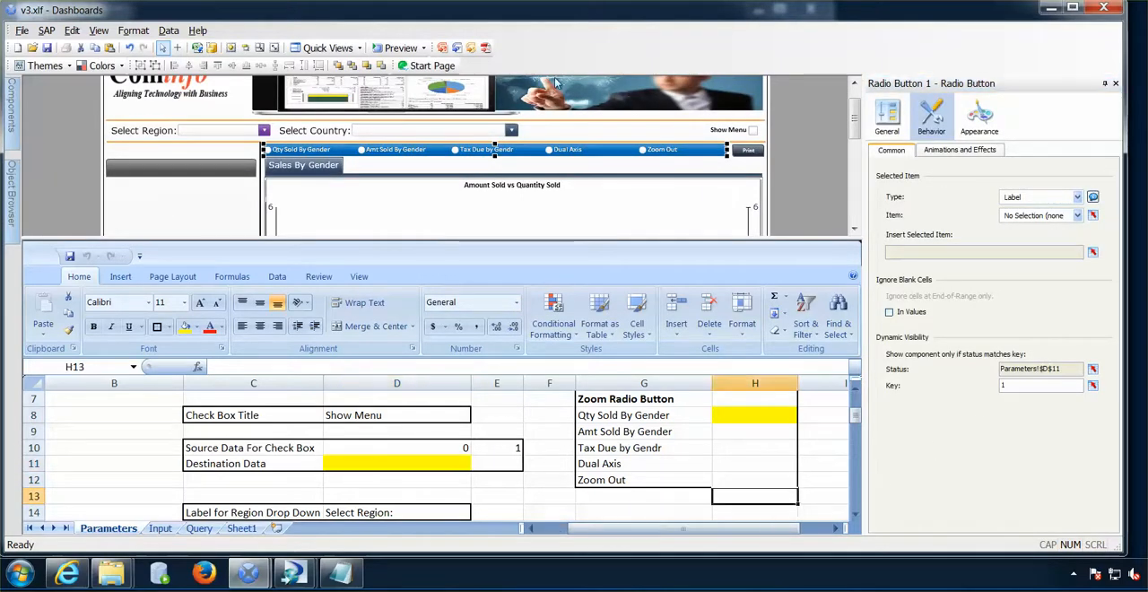
- Preview the dashboard with region Americas and country Canada, show the menu and select the Electronics category
left_click(395, 48)
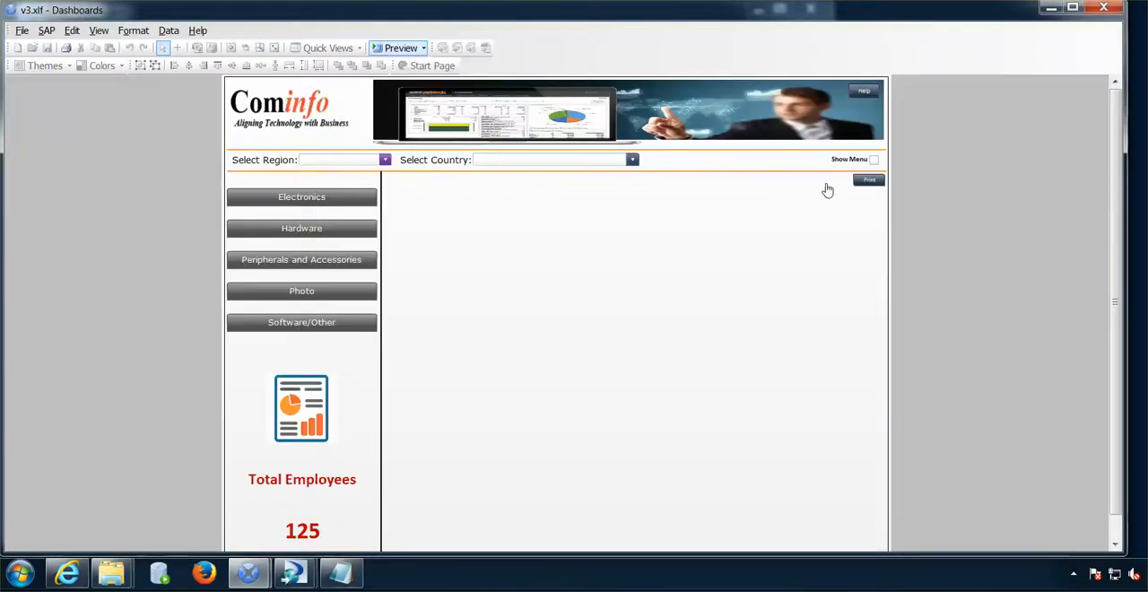
left_click(352, 170)
left_click(349, 191)
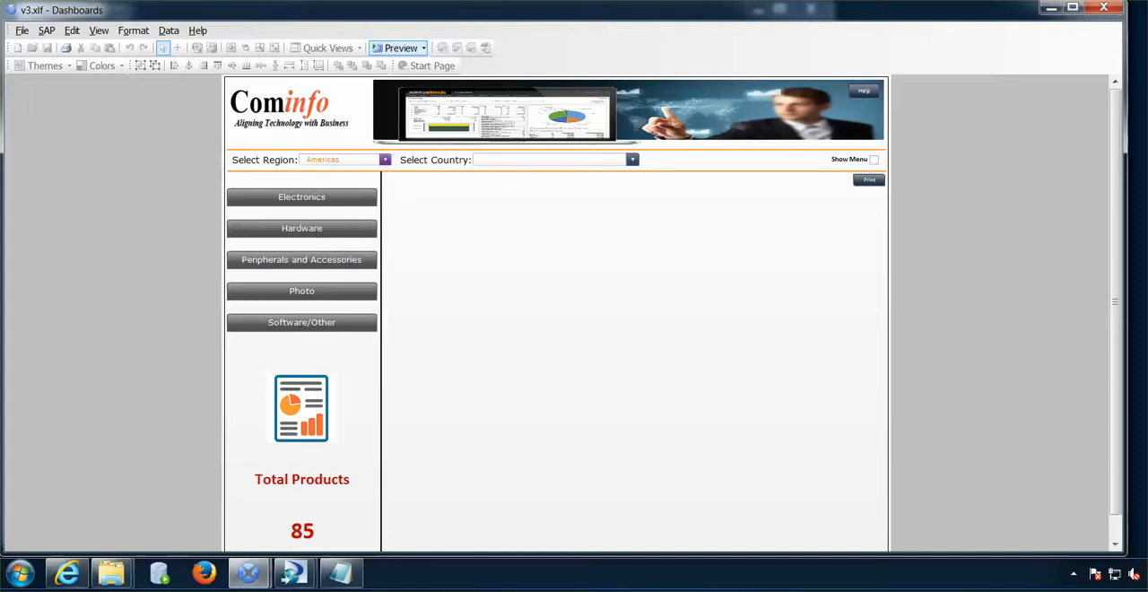
left_click(525, 170)
left_click(525, 211)
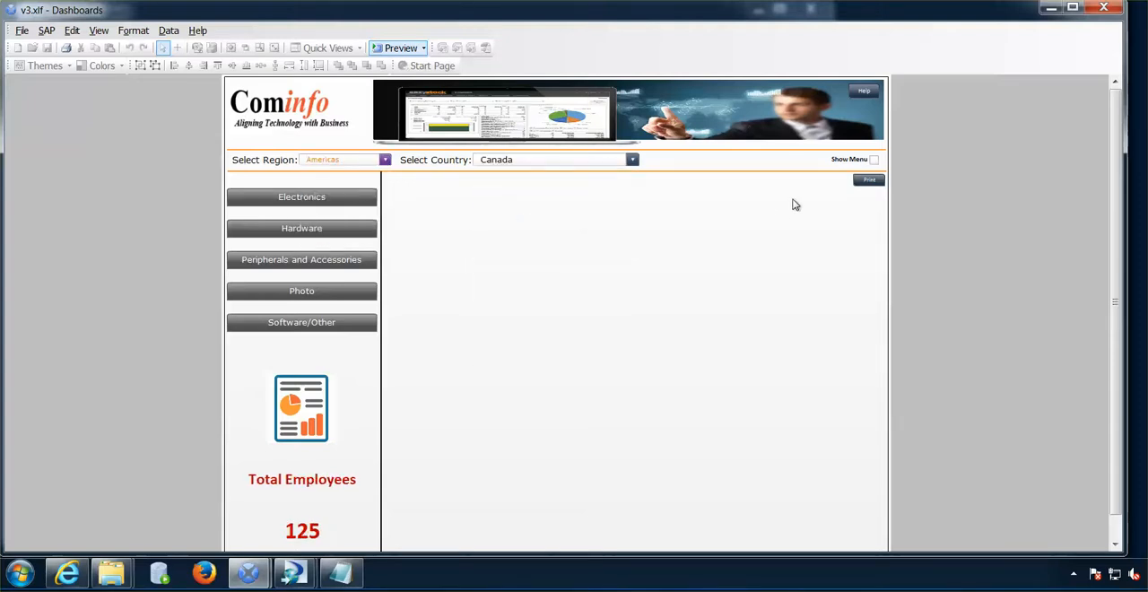
left_click(873, 160)
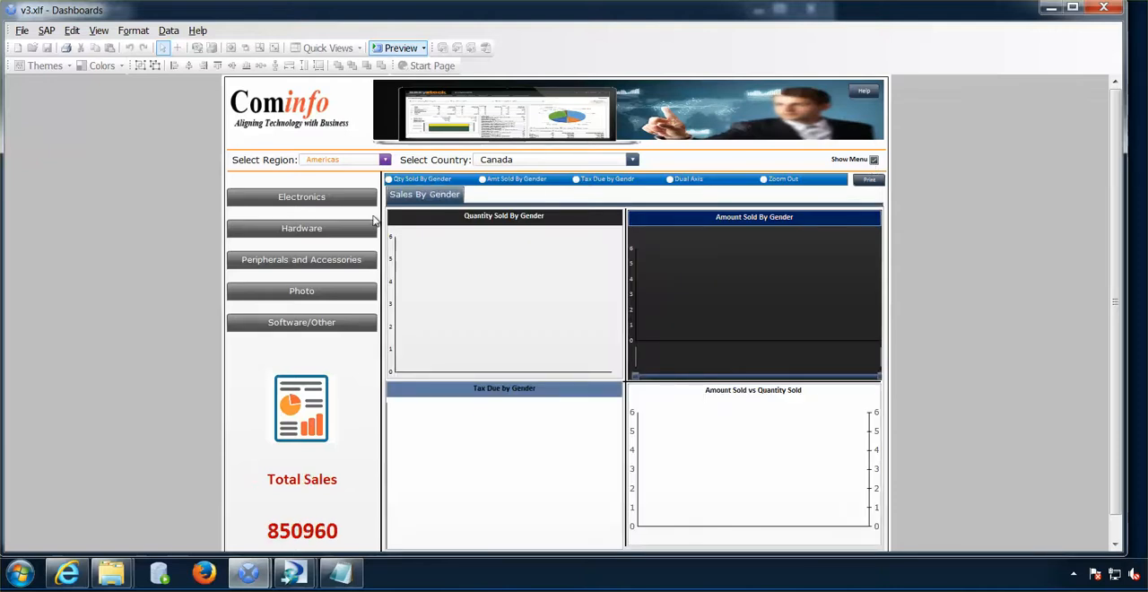
left_click(310, 199)
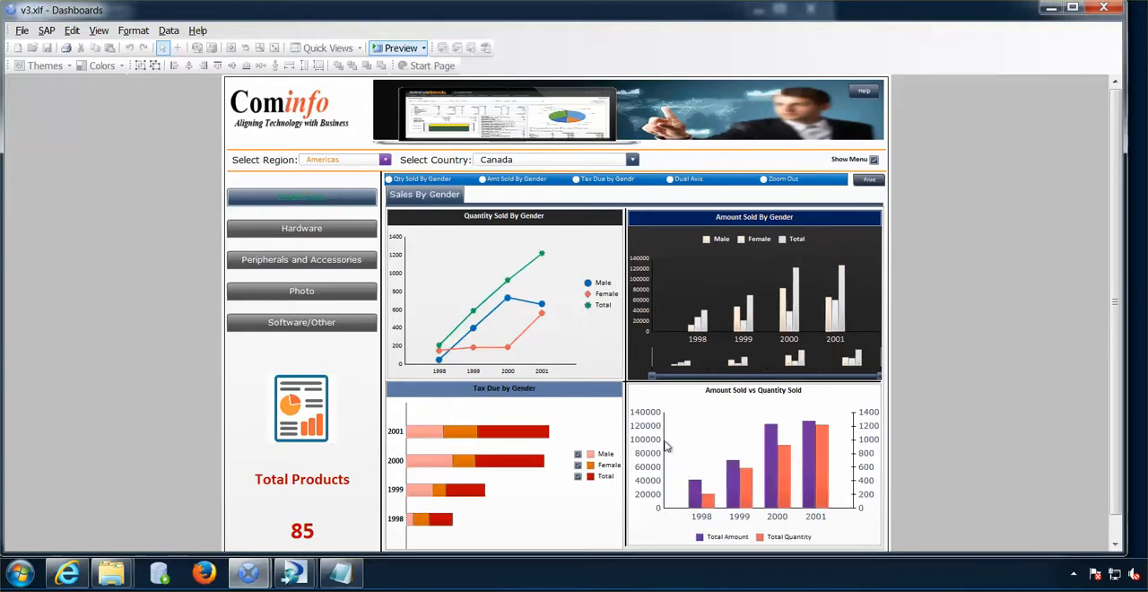
- Test zooming into the Qty Sold By Gender, Dual Axis, Tax Due by Gendr and Amt Sold By Gender charts, and zoom back out
left_click(397, 180)
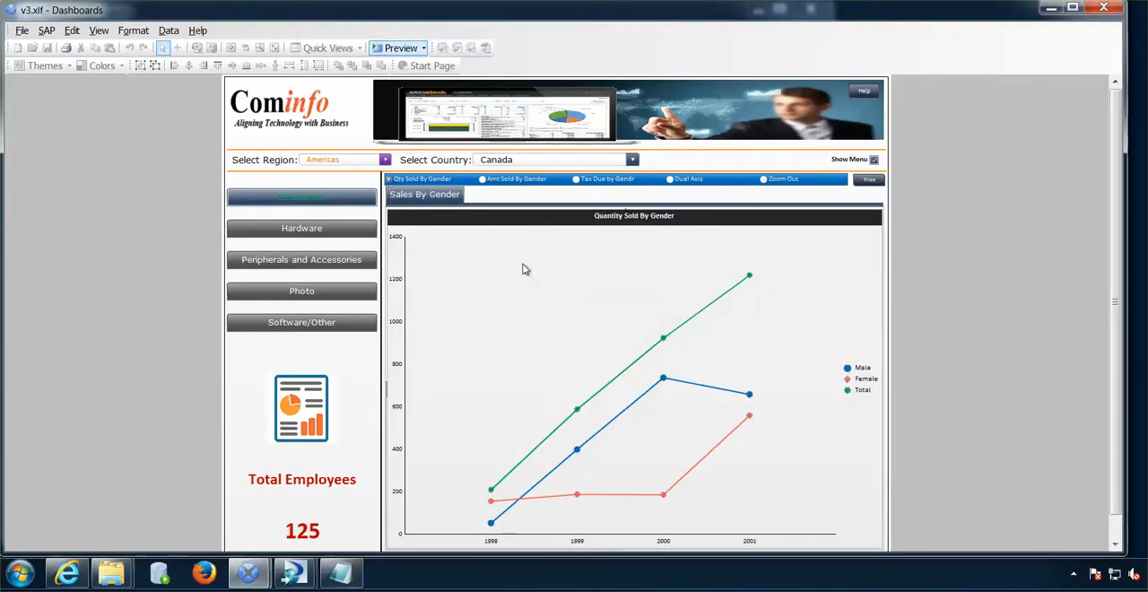
left_click(670, 179)
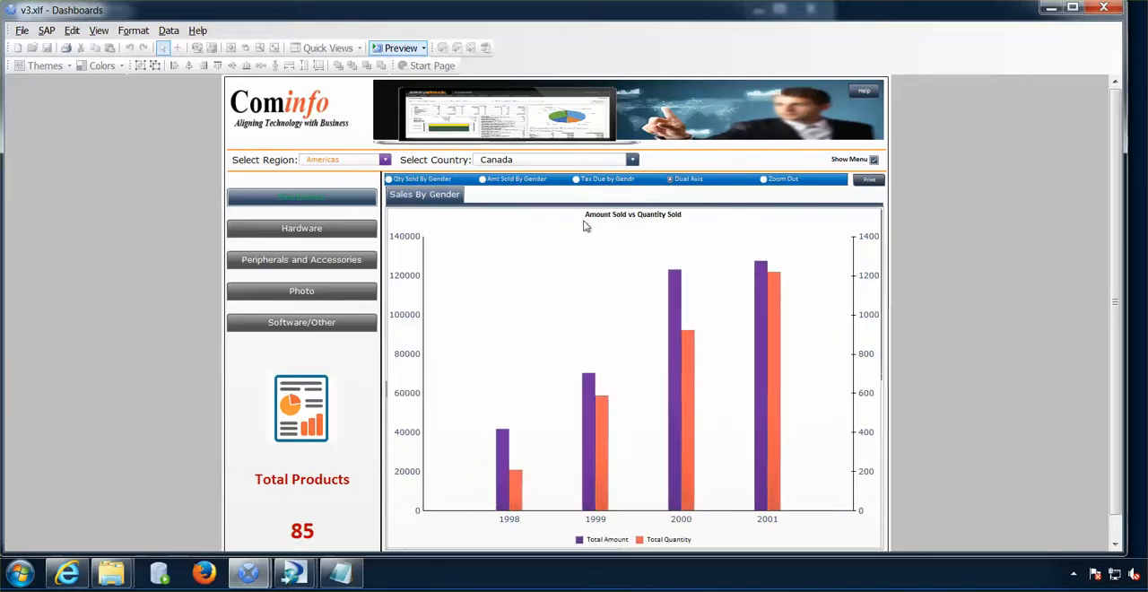
left_click(575, 180)
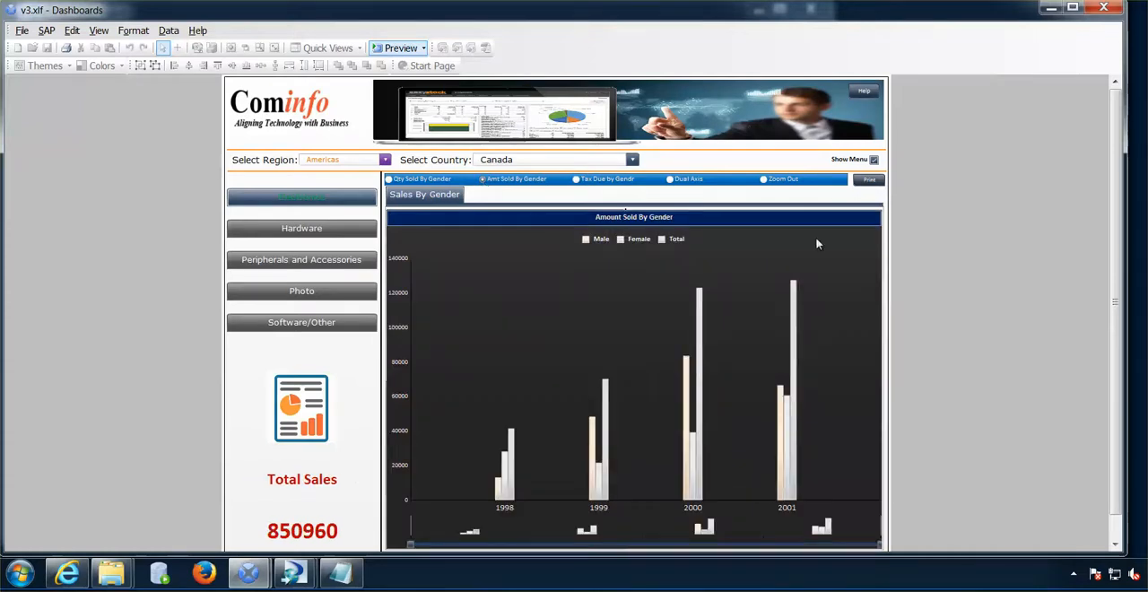
left_click(764, 180)
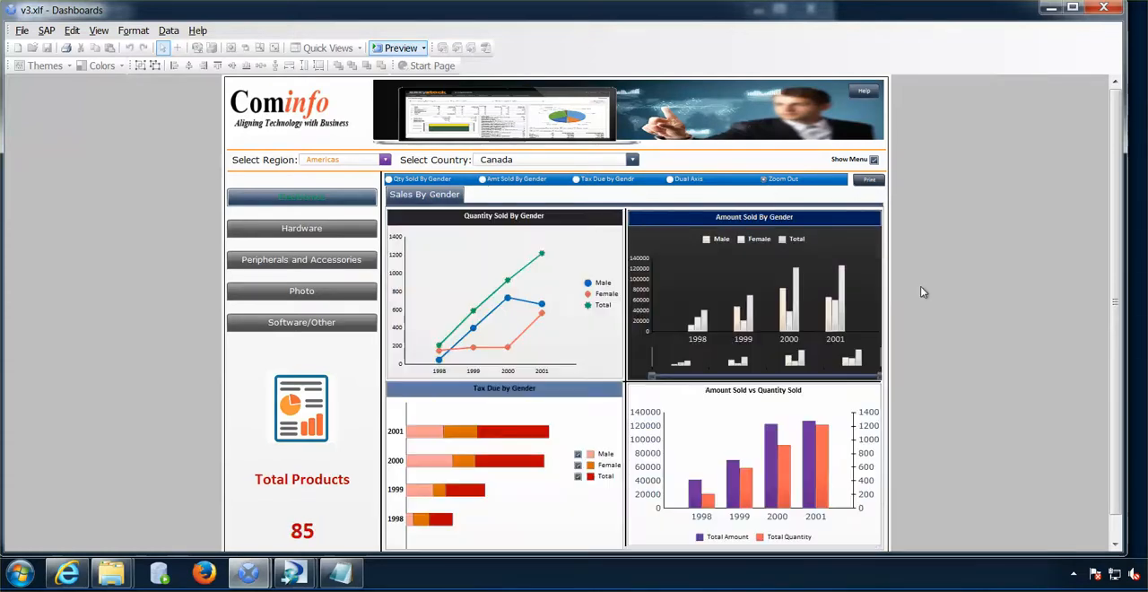